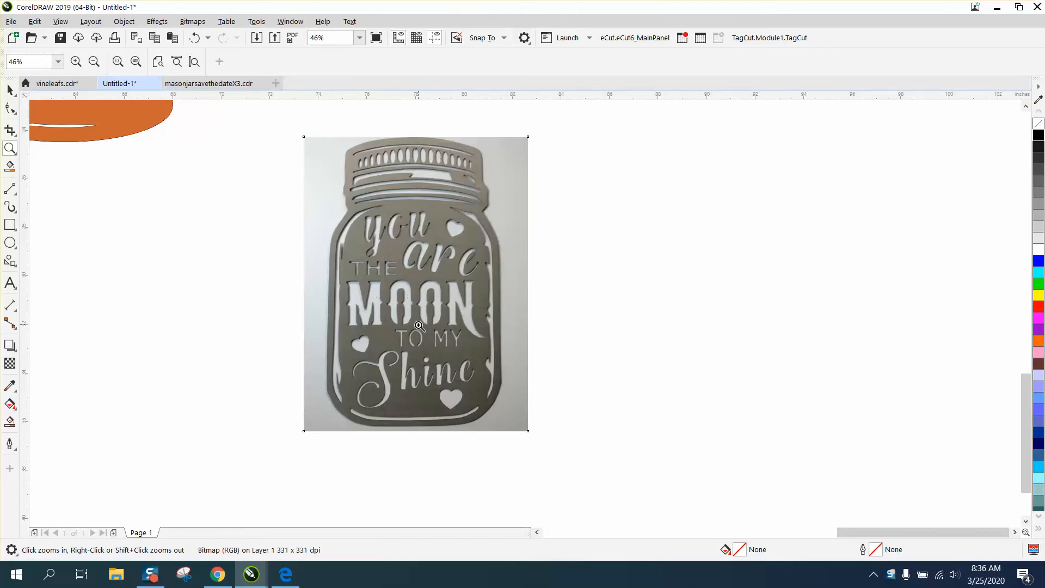
# Step: Check the jar photo's size and resolution in the Resample settings and accept them as they are
pyautogui.click(197, 22)
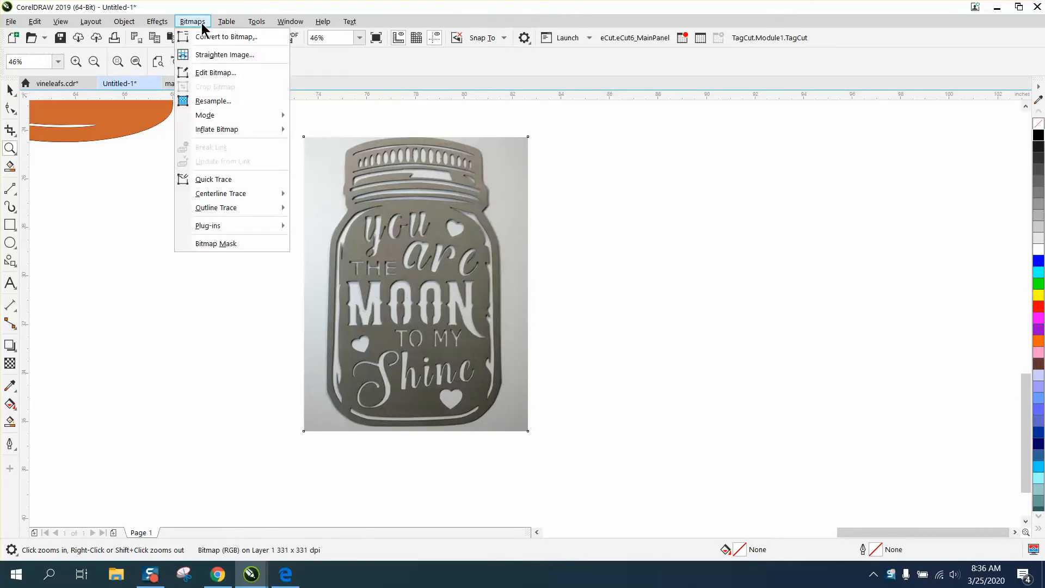
pyautogui.click(213, 100)
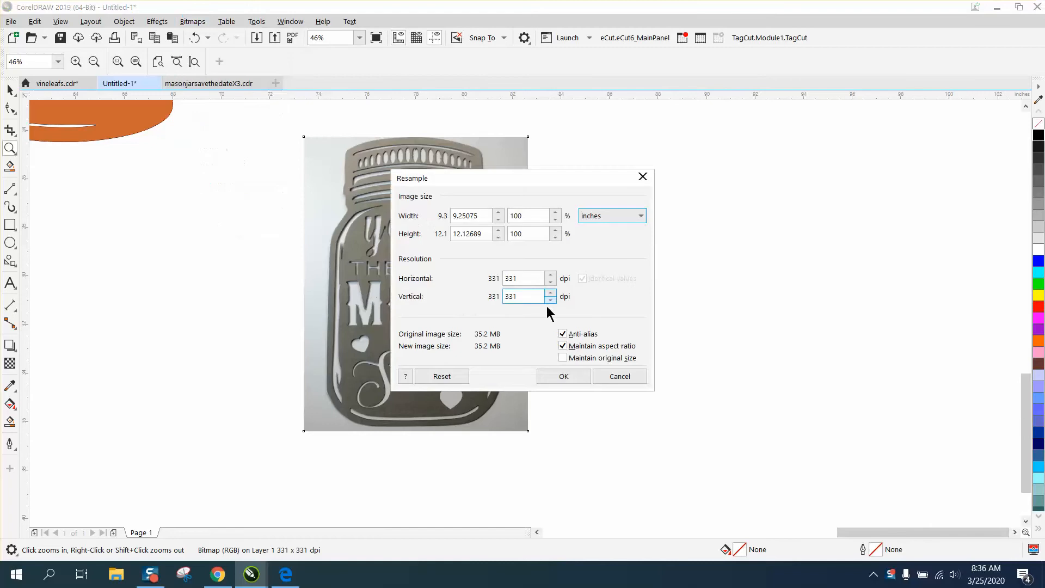
pyautogui.click(561, 376)
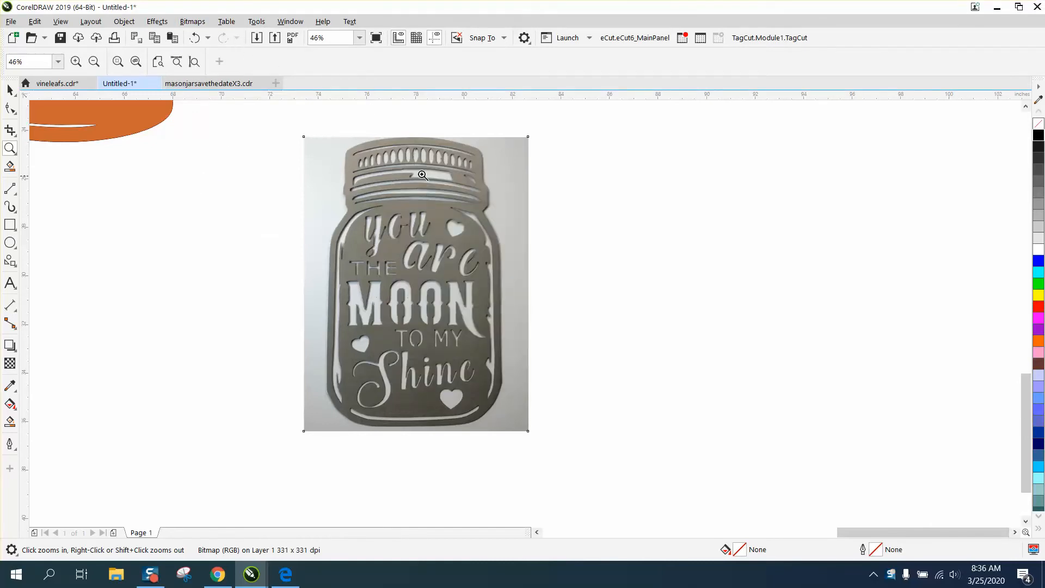
pyautogui.click(193, 21)
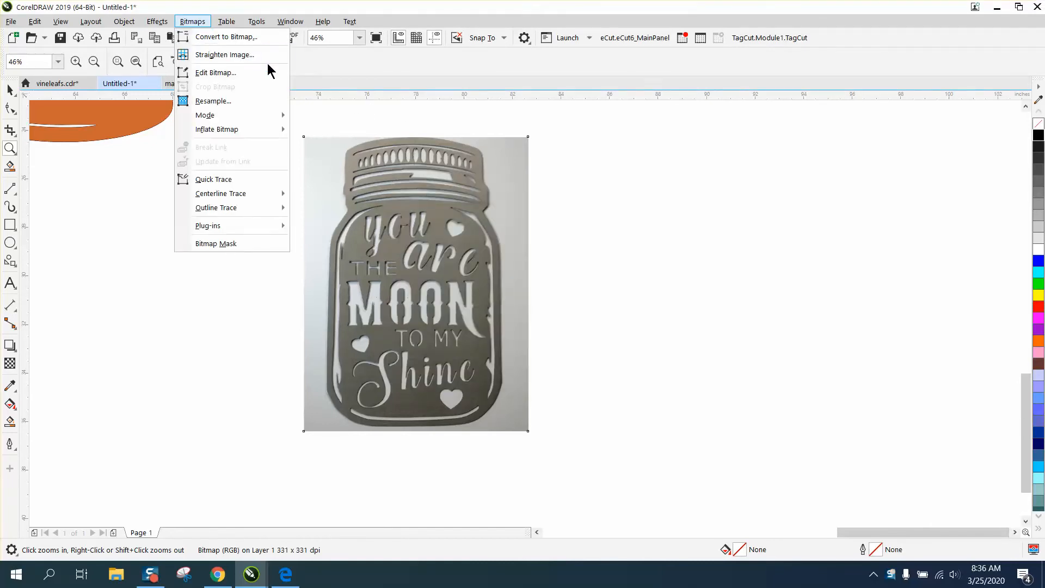
pyautogui.click(227, 180)
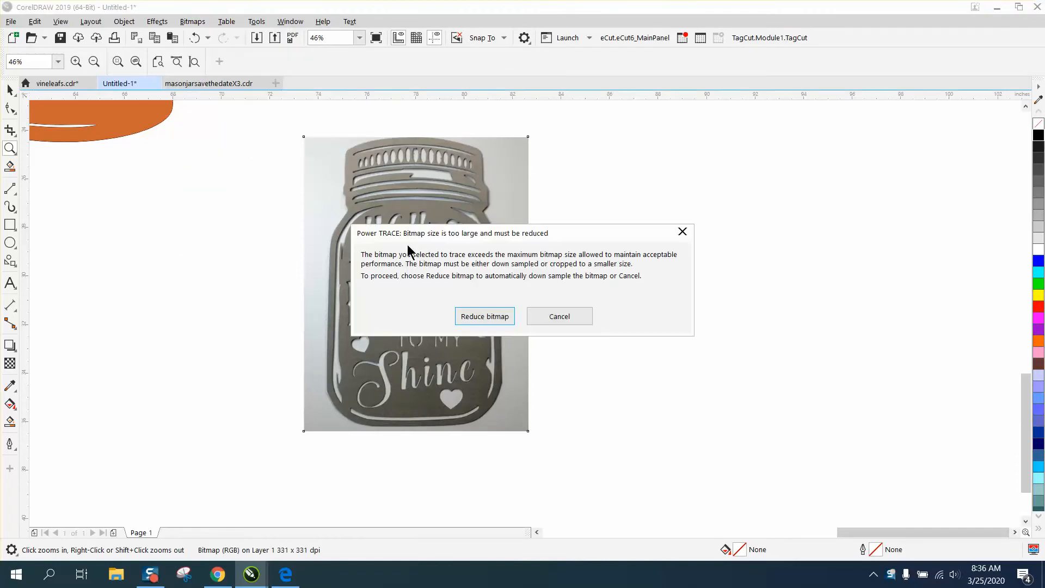
pyautogui.click(560, 316)
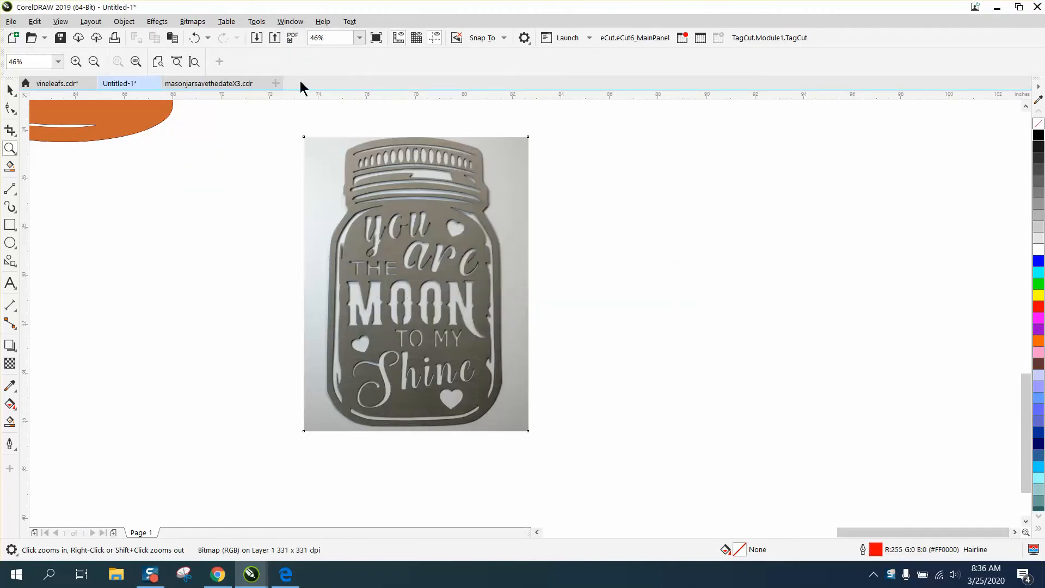
pyautogui.click(201, 24)
pyautogui.click(410, 149)
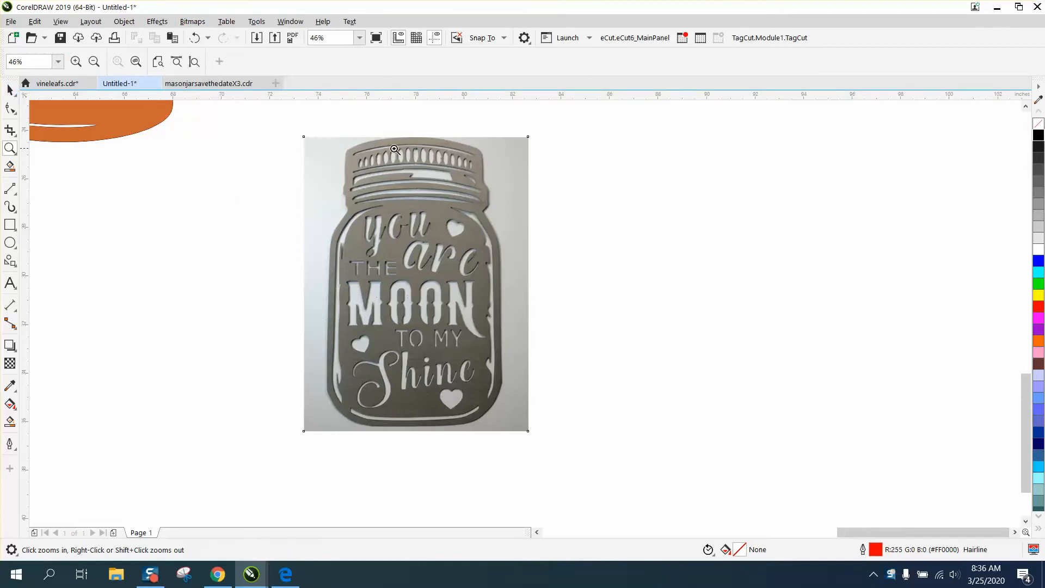
pyautogui.click(395, 149)
# Step: Outline-trace the jar photo as Clipart with the bitmap reduced, and place the trace beside the original
pyautogui.scroll(-3, 458, 245)
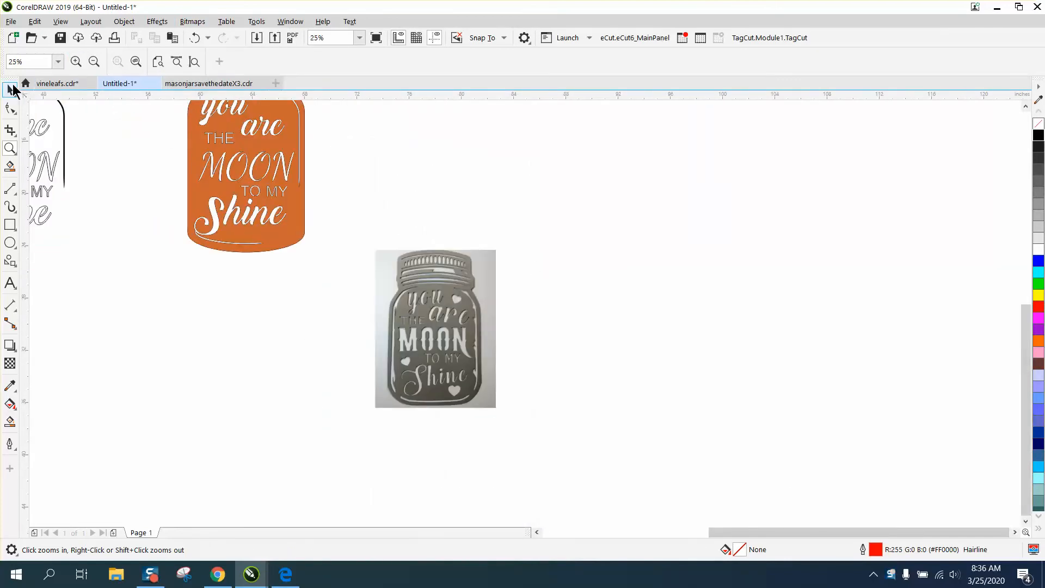
pyautogui.click(10, 90)
pyautogui.click(465, 297)
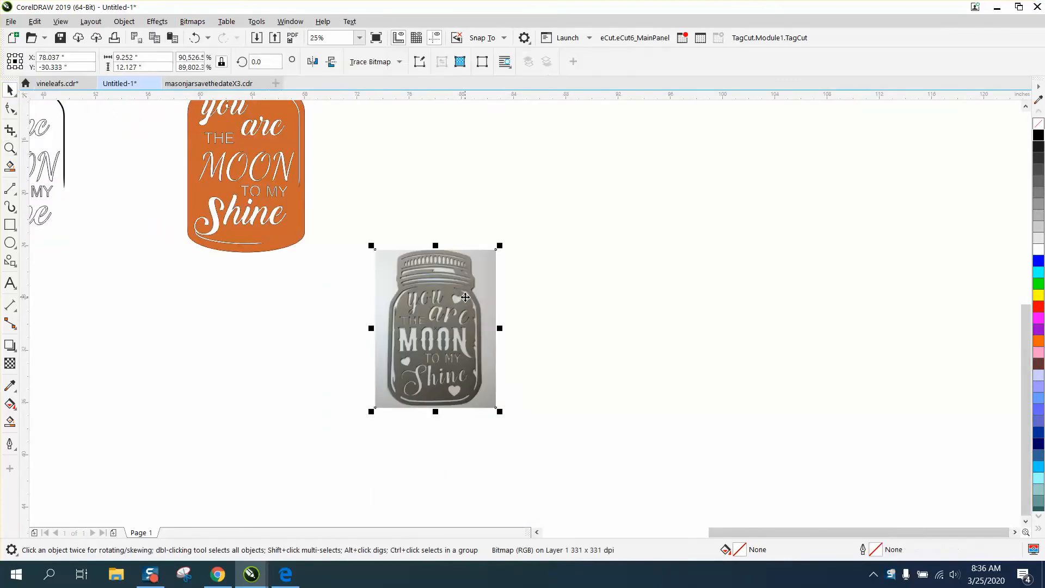
pyautogui.click(375, 61)
pyautogui.moveTo(390, 115)
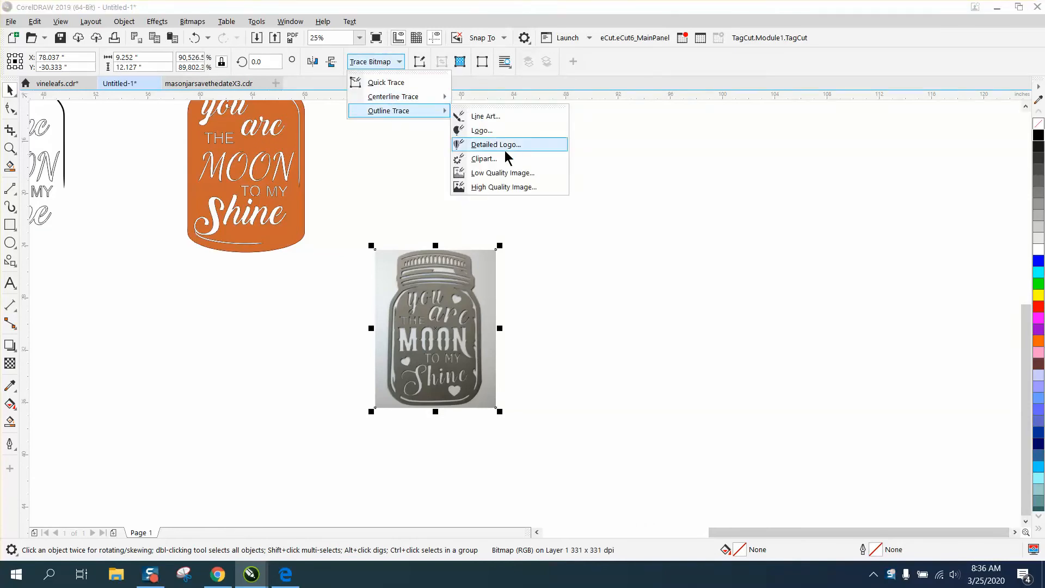
pyautogui.click(500, 146)
pyautogui.click(509, 315)
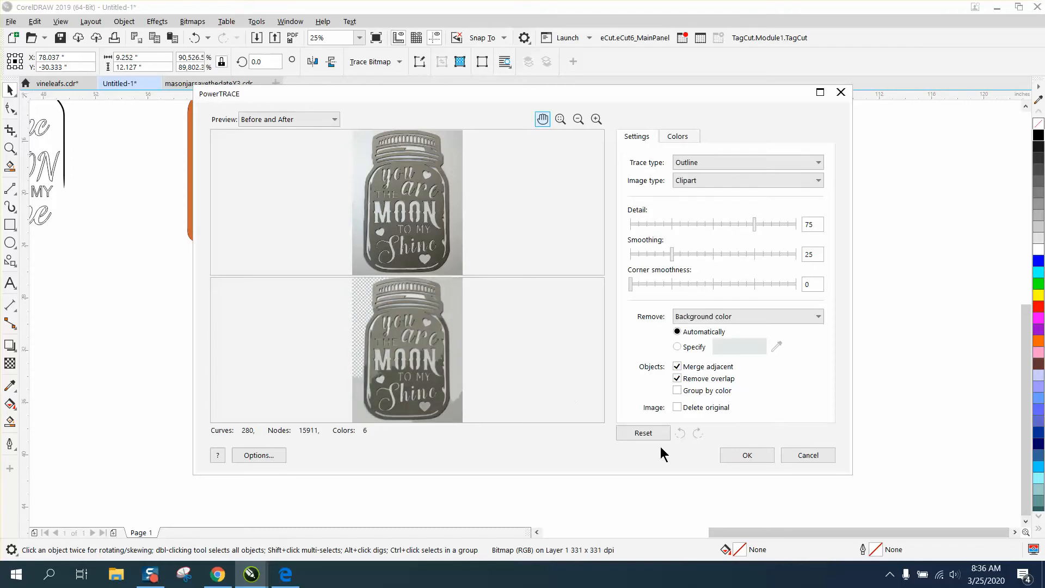
pyautogui.click(747, 455)
pyautogui.moveTo(448, 342); pyautogui.dragTo(587, 338)
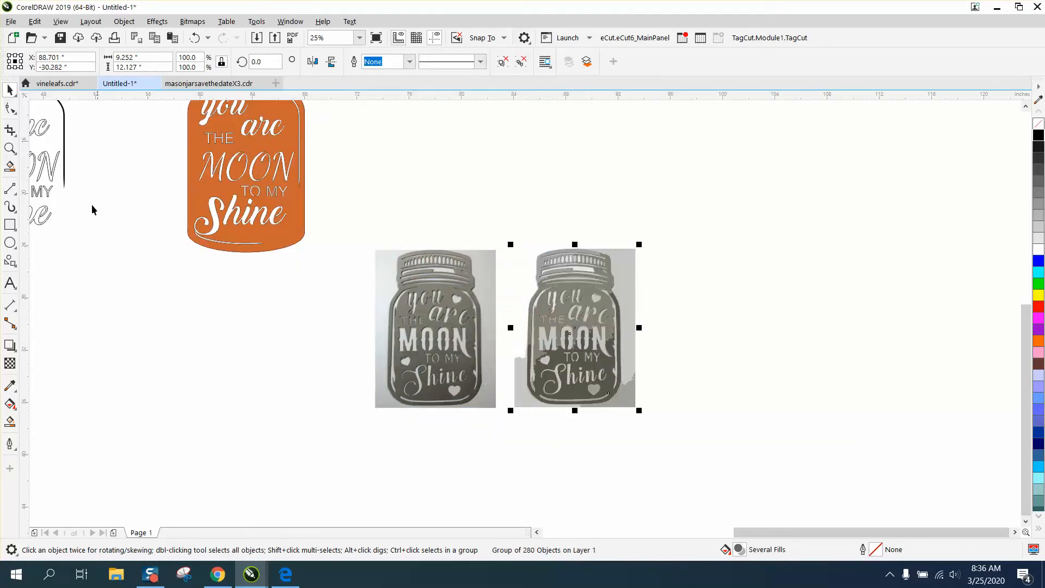
# Step: Ungroup all objects of the traced jar and clear the selection
pyautogui.click(10, 153)
pyautogui.moveTo(532, 304); pyautogui.dragTo(688, 427)
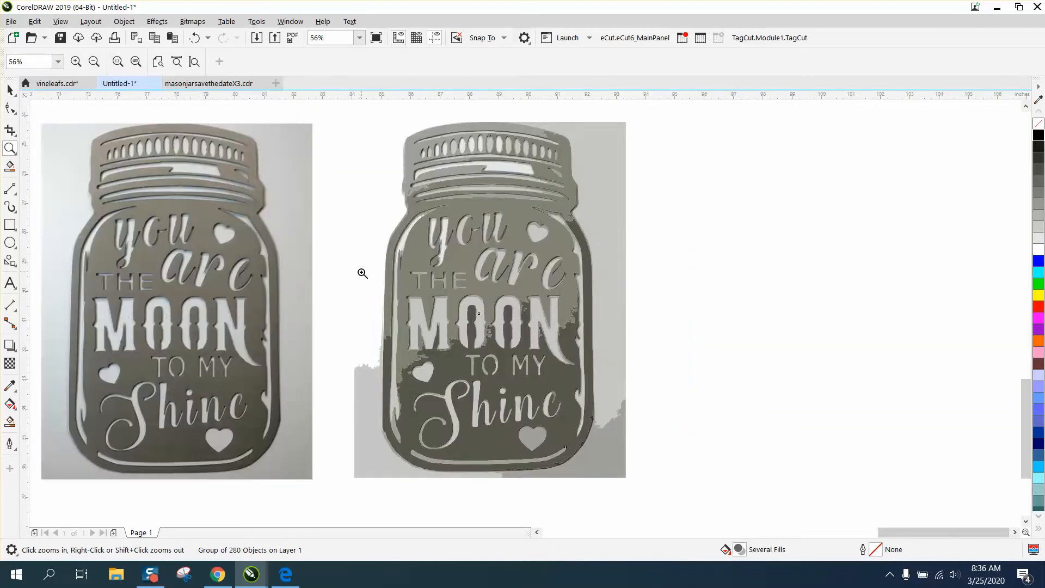
pyautogui.click(10, 89)
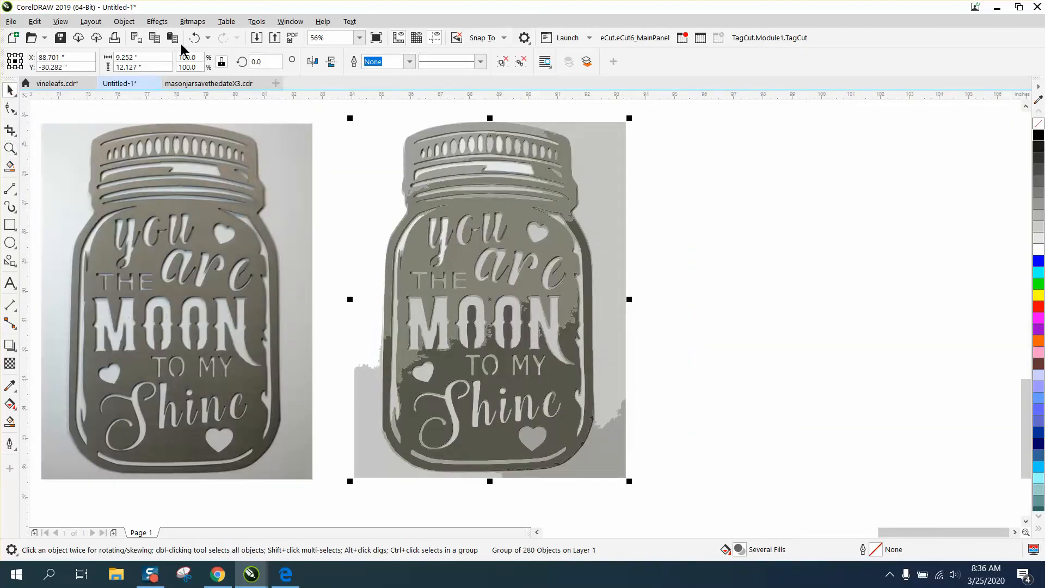
pyautogui.click(124, 21)
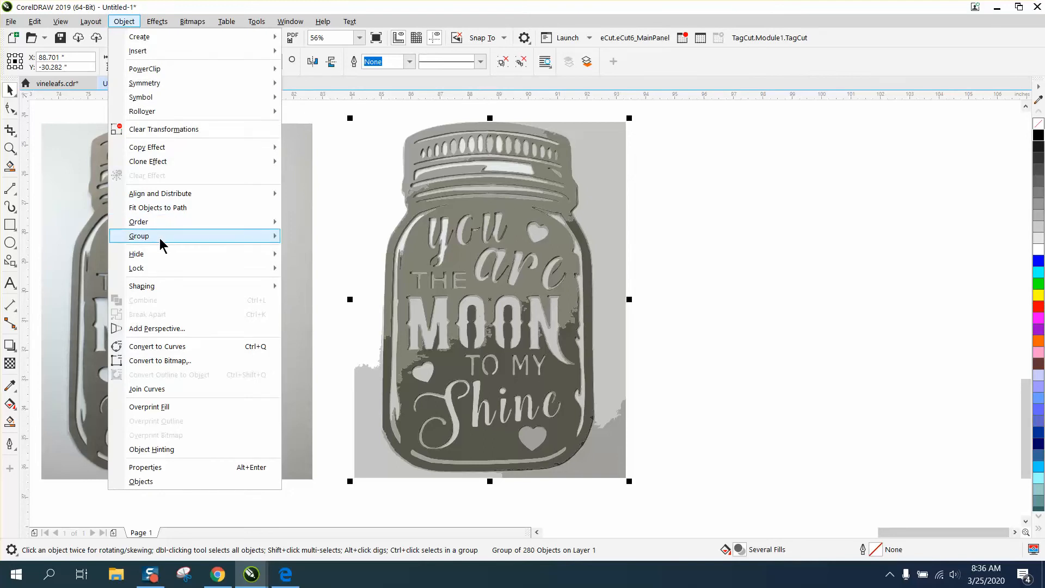
pyautogui.moveTo(161, 245)
pyautogui.click(313, 263)
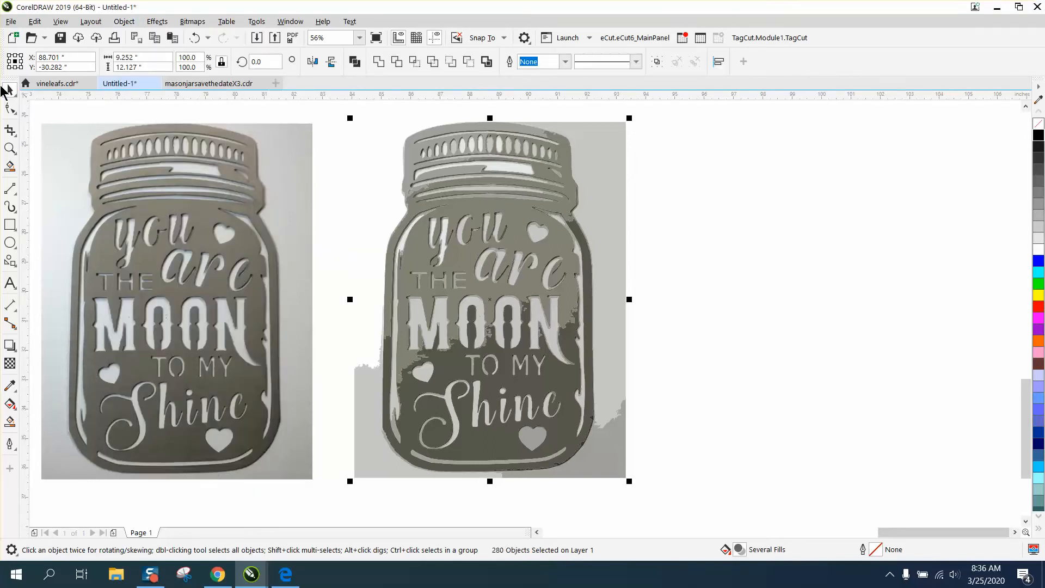
pyautogui.click(700, 168)
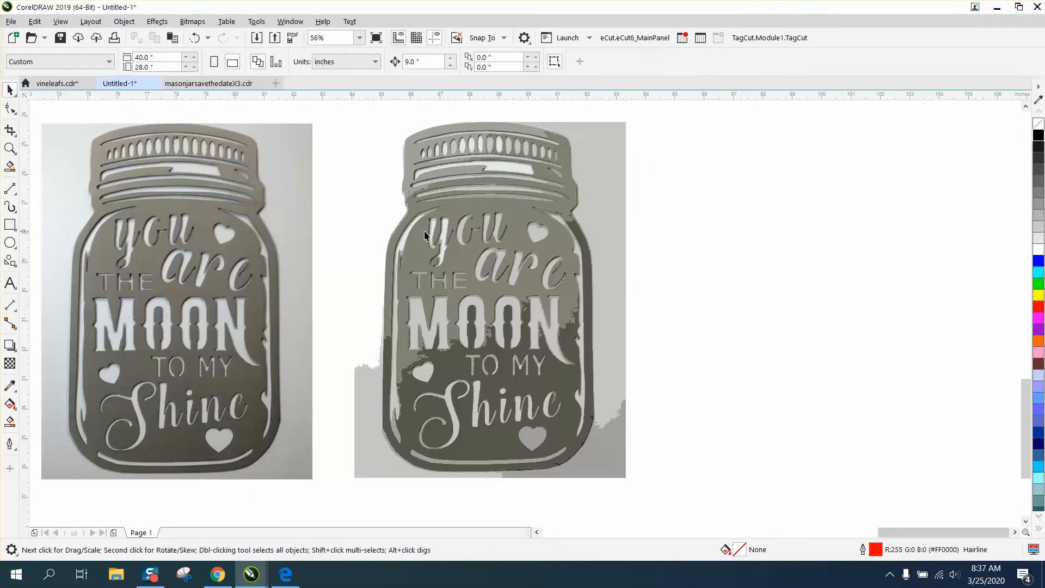
# Step: Delete the light and grey filler pieces inside the highlight cutout along the traced jar's left edge
pyautogui.click(404, 243)
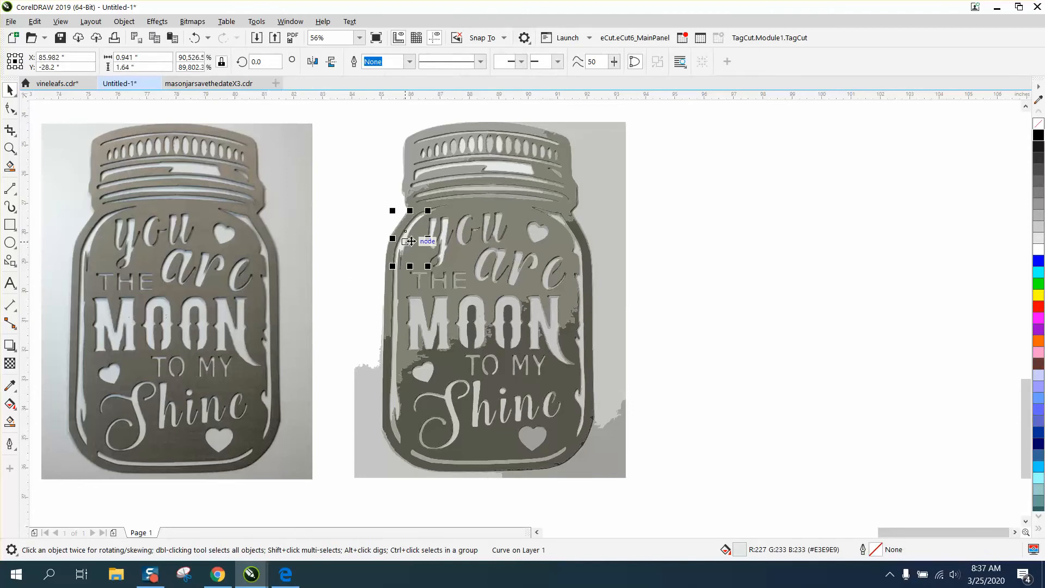
pyautogui.press('Delete')
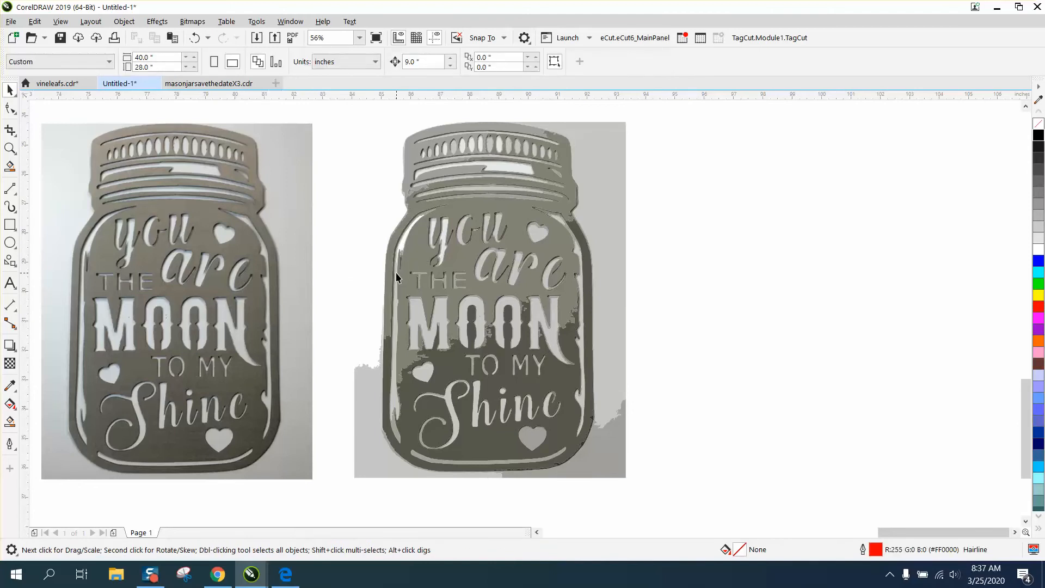
pyautogui.click(397, 277)
pyautogui.press('Delete')
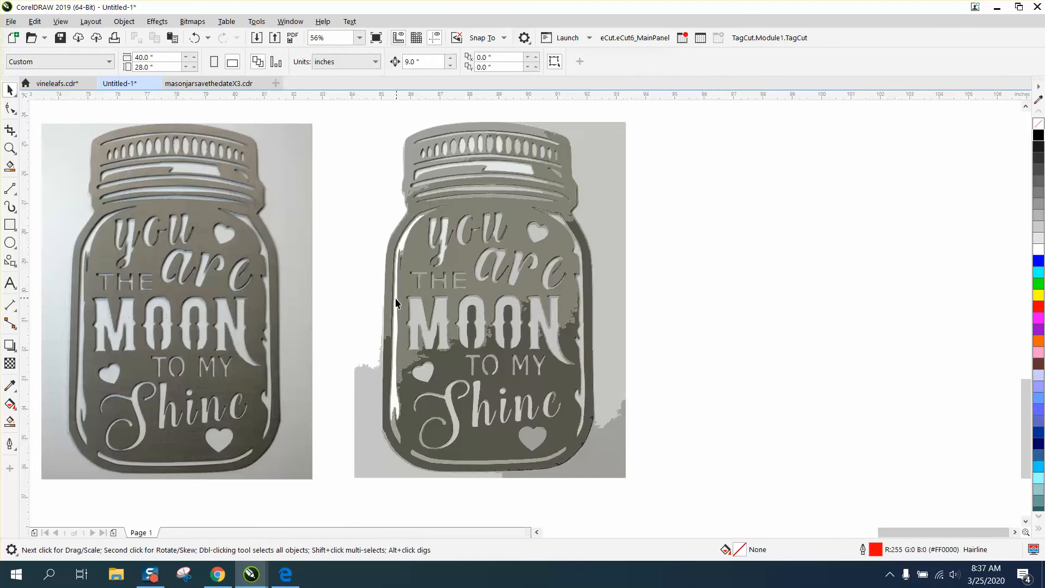
pyautogui.click(397, 433)
pyautogui.press('Delete')
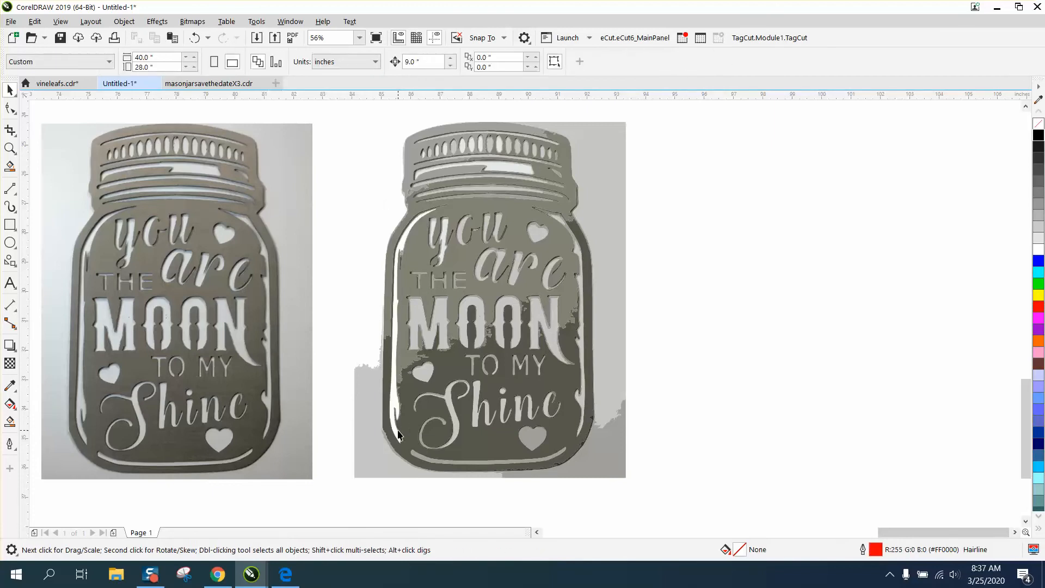
pyautogui.click(402, 235)
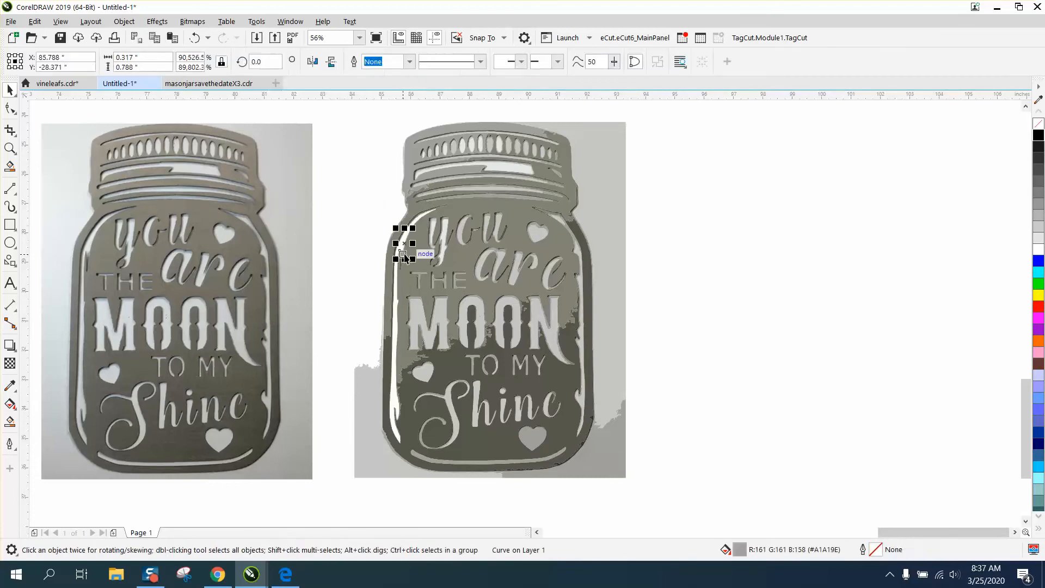
pyautogui.press('Delete')
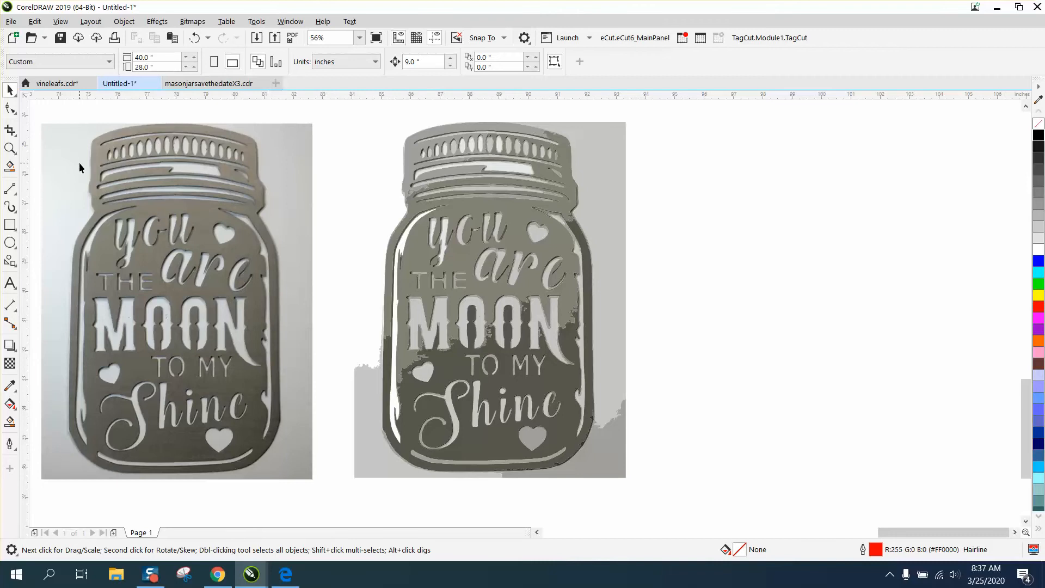
# Step: Delete the filler pieces inside the highlight cutout along the traced jar's right edge
pyautogui.click(9, 148)
pyautogui.moveTo(496, 302); pyautogui.dragTo(497, 303)
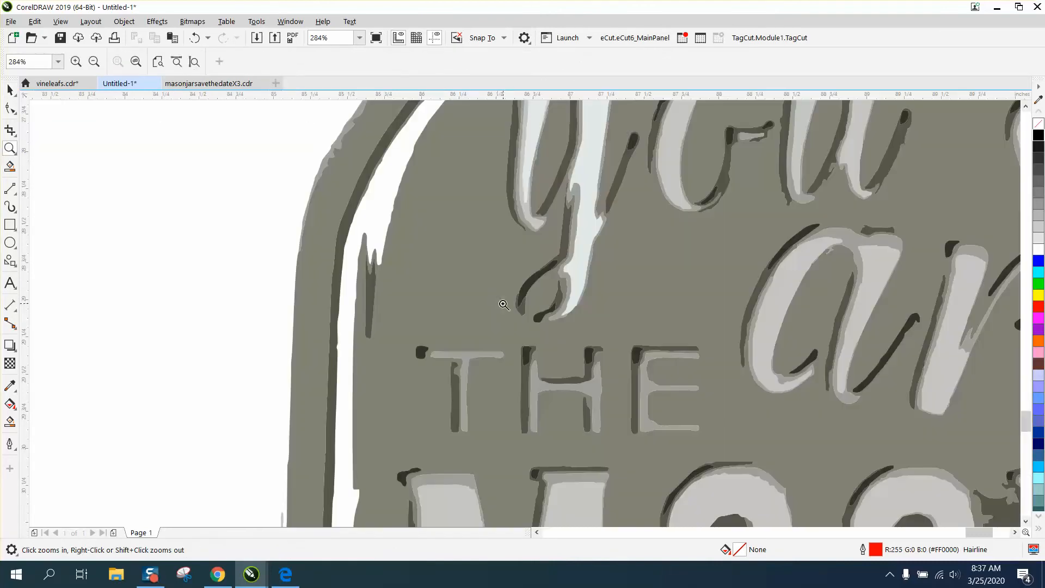
pyautogui.rightClick(339, 255)
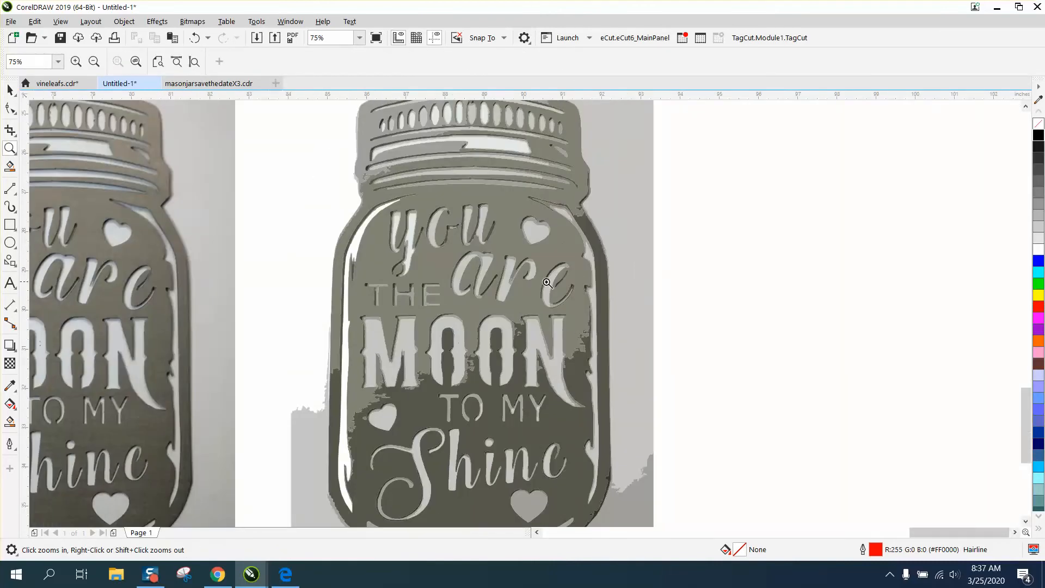
pyautogui.click(10, 89)
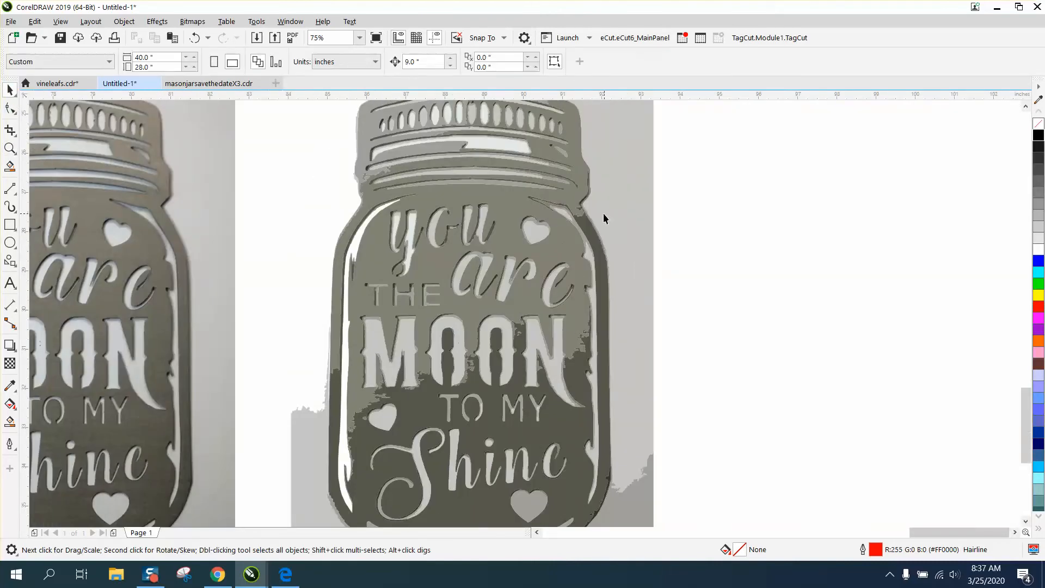
pyautogui.click(561, 215)
pyautogui.click(567, 219)
pyautogui.click(550, 210)
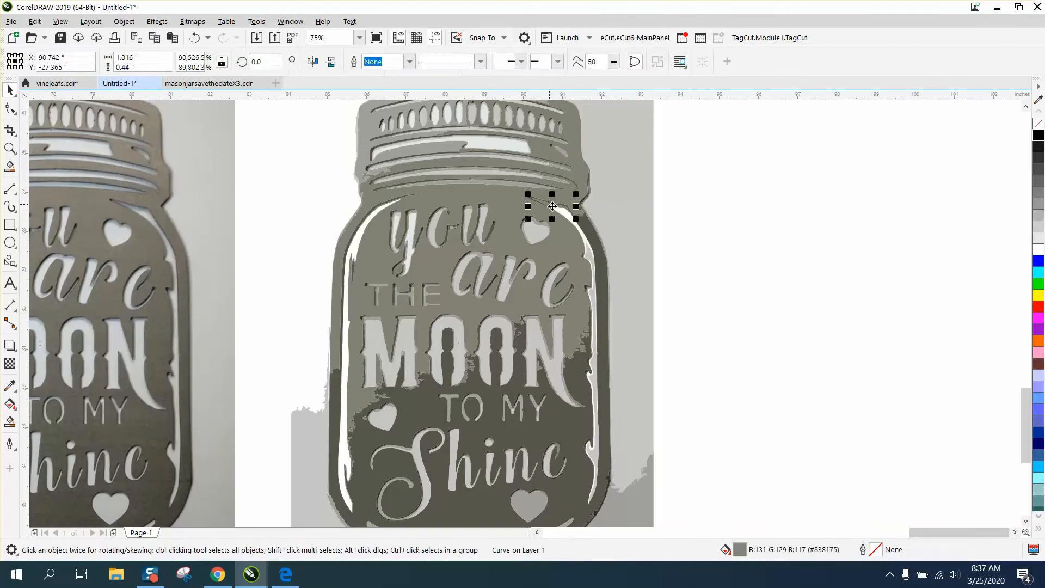
pyautogui.click(584, 227)
pyautogui.click(590, 255)
pyautogui.press('Delete')
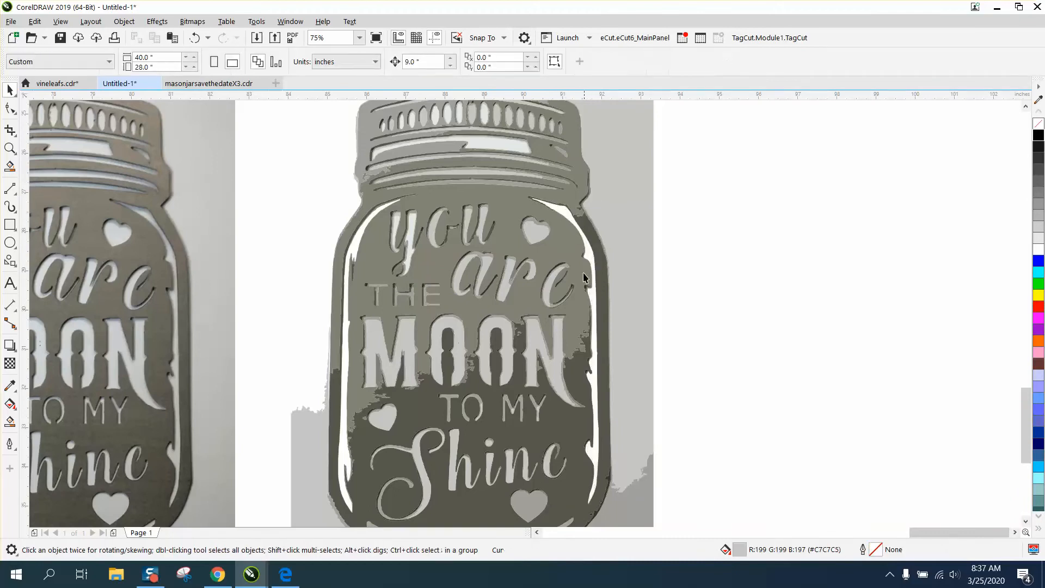
# Step: Delete the grey highlight strip along the bottom of the traced jar
pyautogui.scroll(-2, 541, 348)
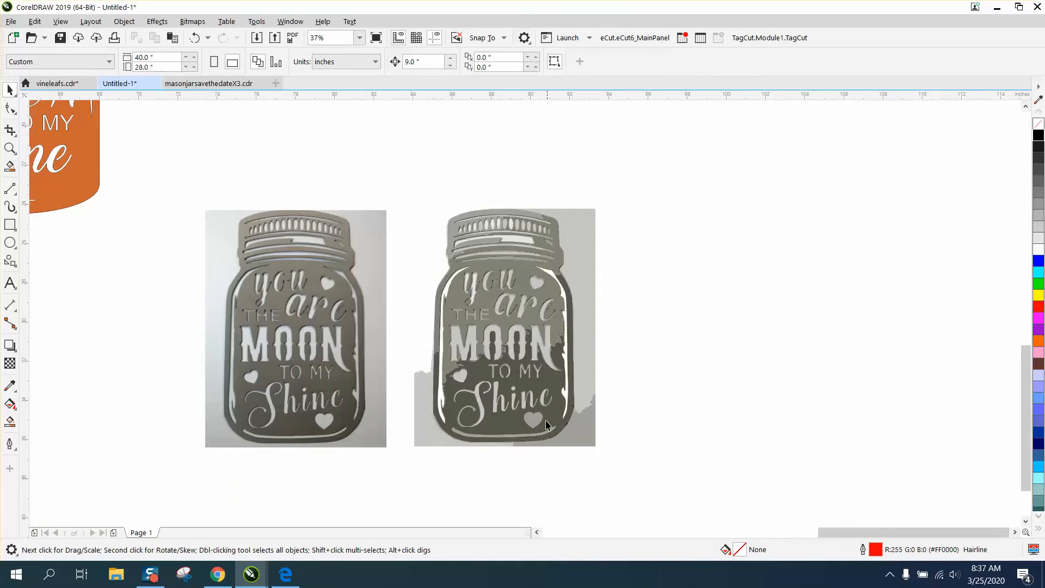
pyautogui.click(10, 148)
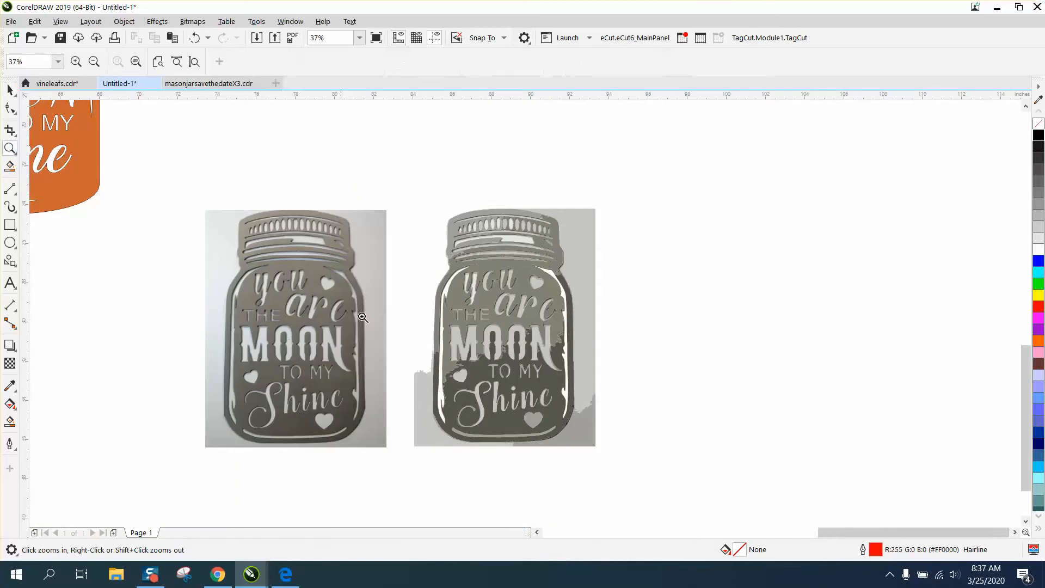
pyautogui.moveTo(412, 374); pyautogui.dragTo(626, 474)
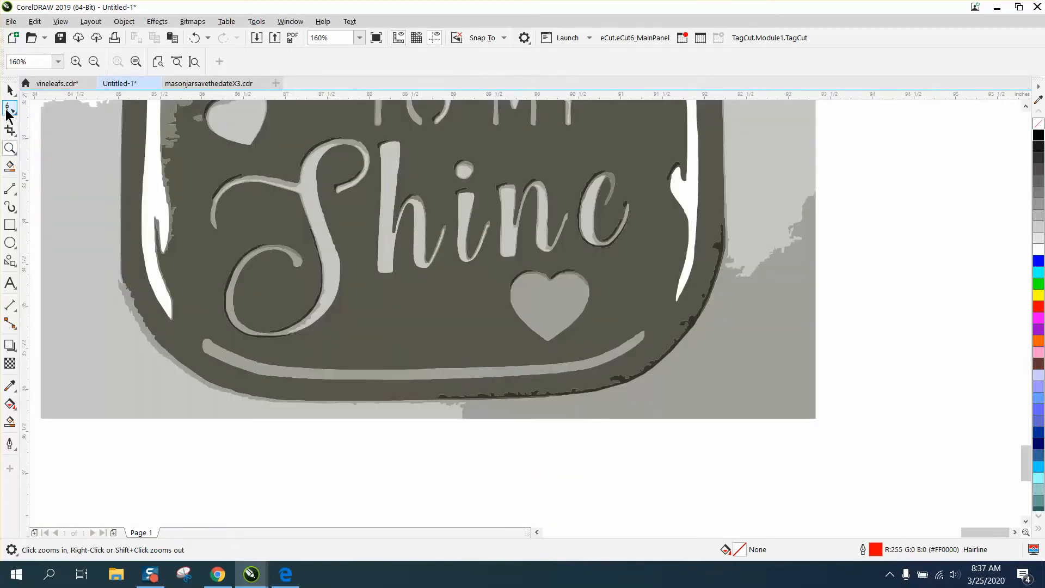
pyautogui.click(9, 91)
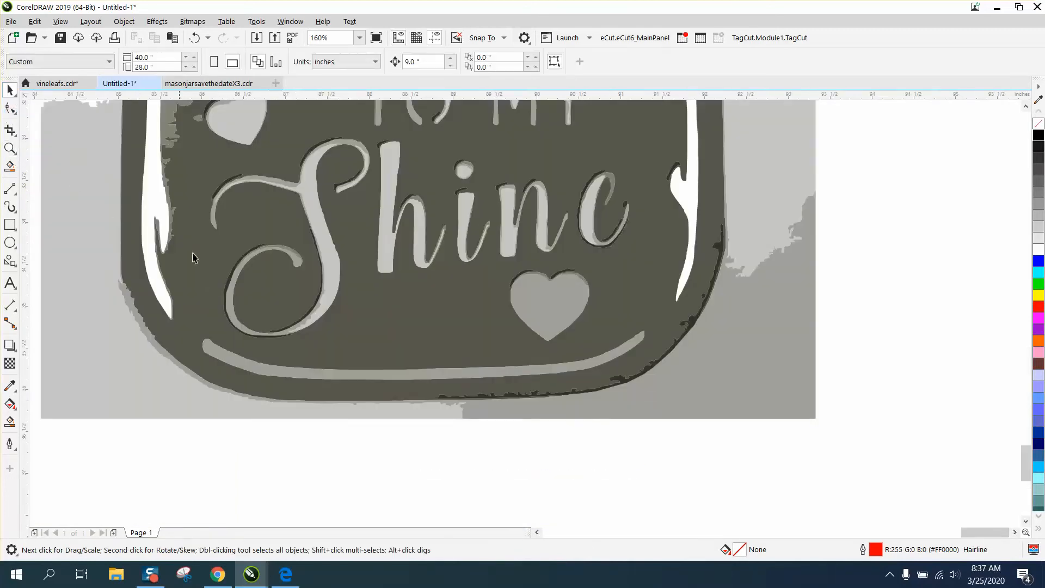
pyautogui.click(329, 377)
pyautogui.press('Delete')
# Step: Smart Fill the cutout along the traced jar's right edge in black without an outline and move the new shape clear to the jar's right
pyautogui.scroll(-3, 273, 336)
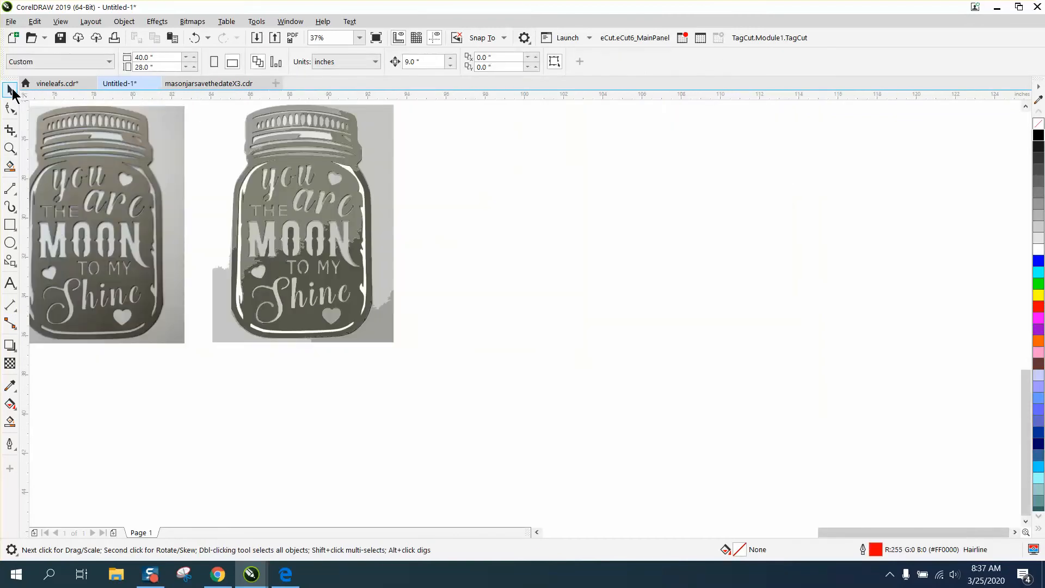
pyautogui.click(11, 422)
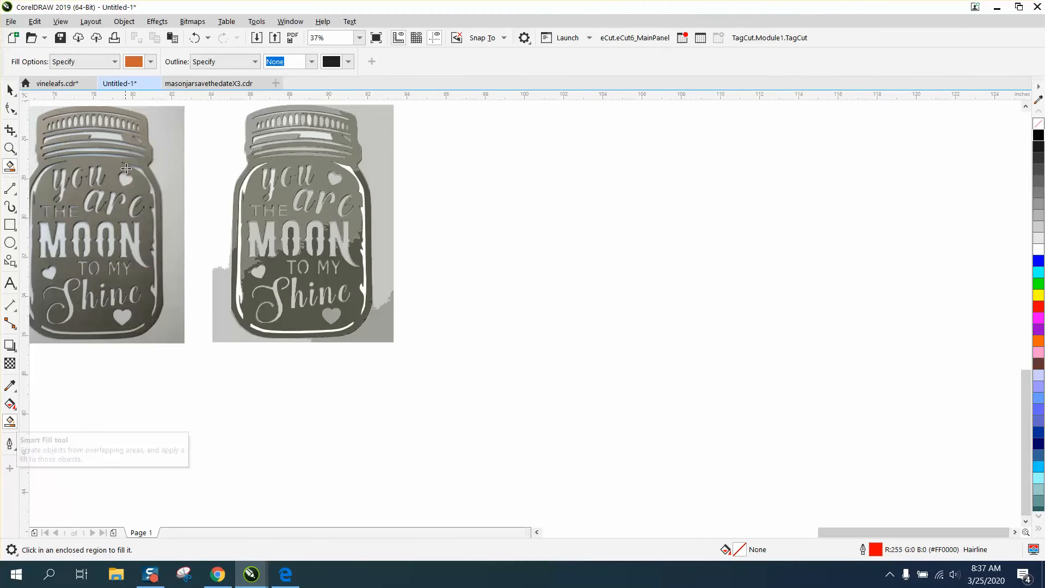
pyautogui.click(155, 62)
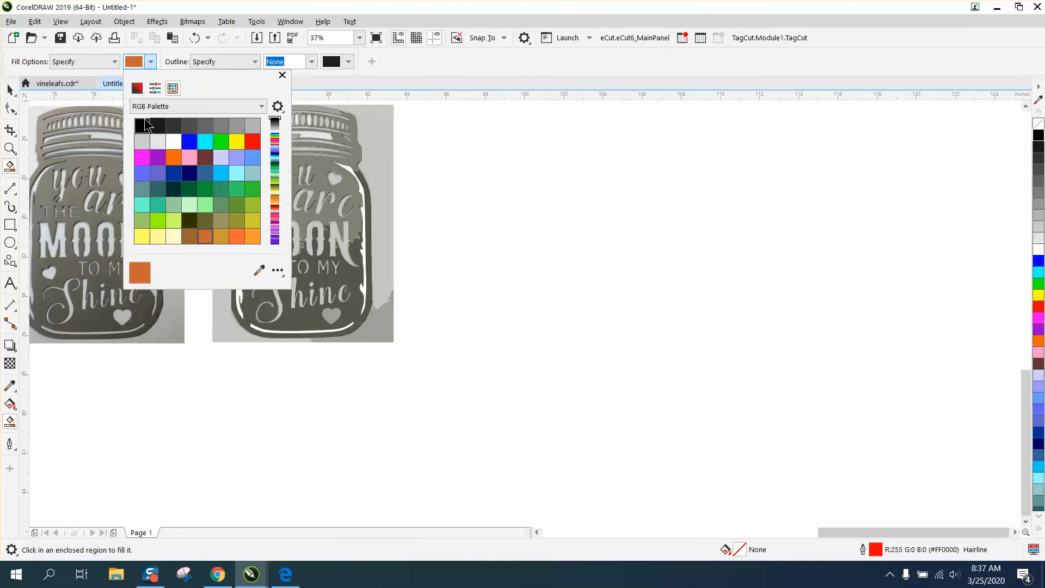
pyautogui.click(142, 124)
pyautogui.click(350, 174)
pyautogui.click(348, 165)
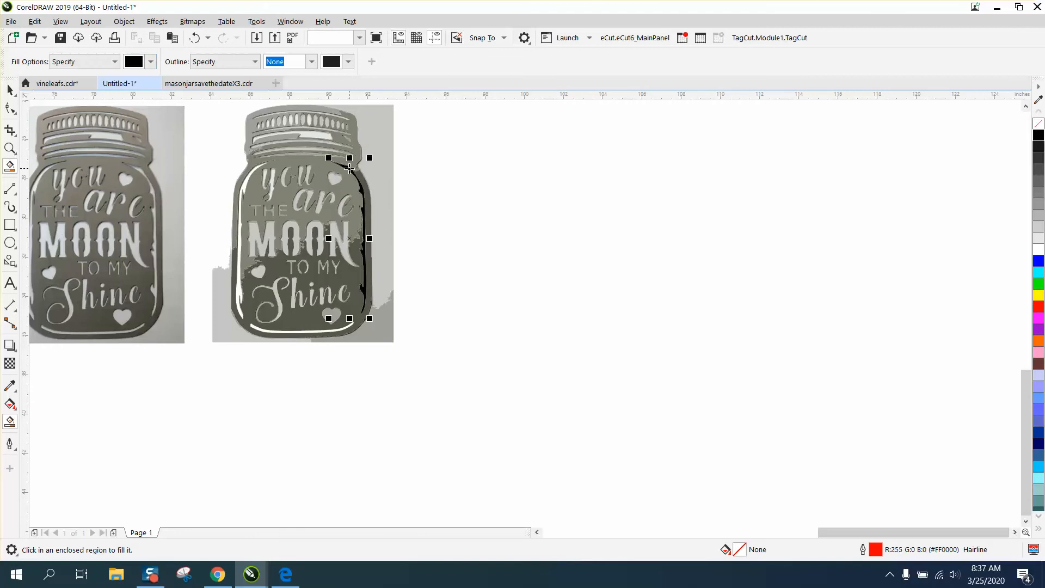
pyautogui.hotkey('shift', 'Right')
pyautogui.press('pagedown')
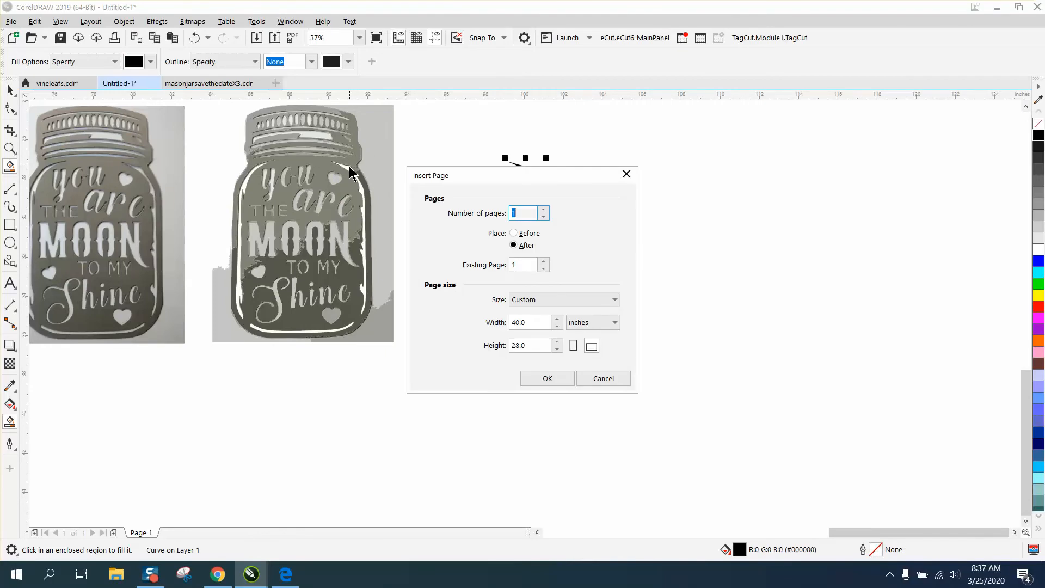
pyautogui.click(612, 384)
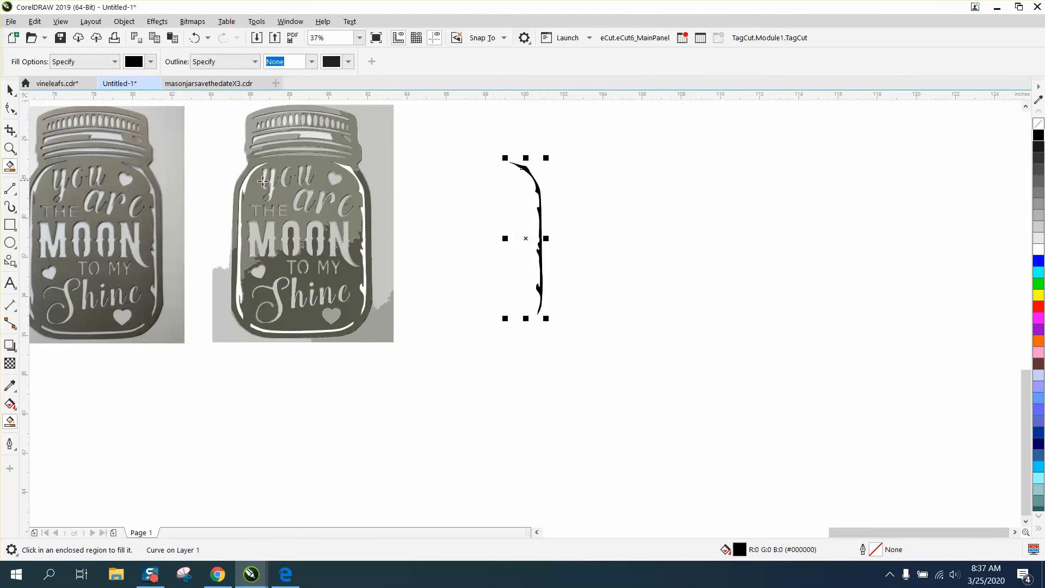
# Step: Smart Fill the traced jar's left and bottom highlight cutouts in black and move both shapes alongside the extracted right strip
pyautogui.click(245, 181)
pyautogui.hotkey('shift', 'Right')
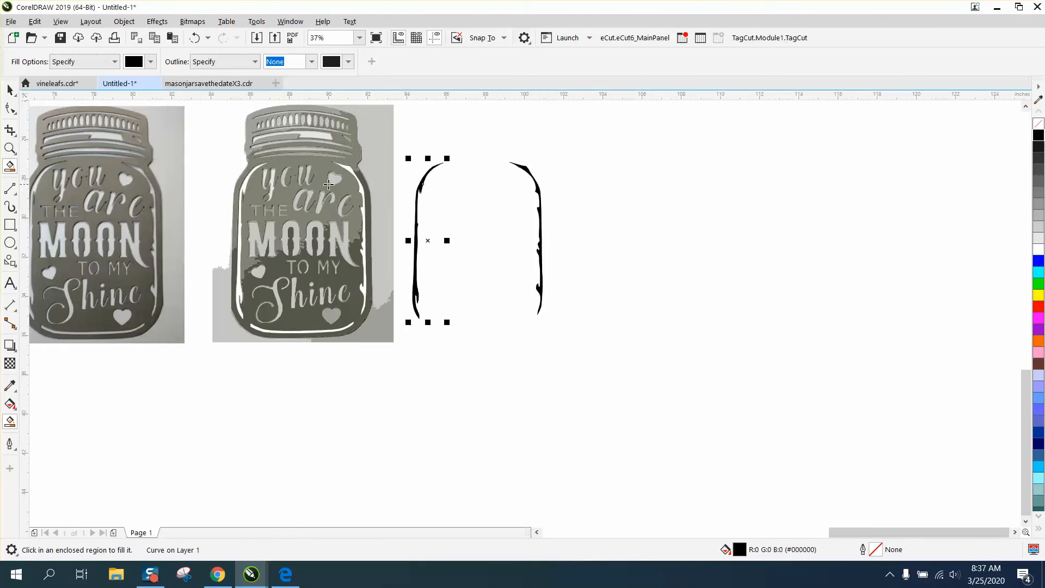
pyautogui.click(323, 328)
pyautogui.hotkey('shift', 'Right')
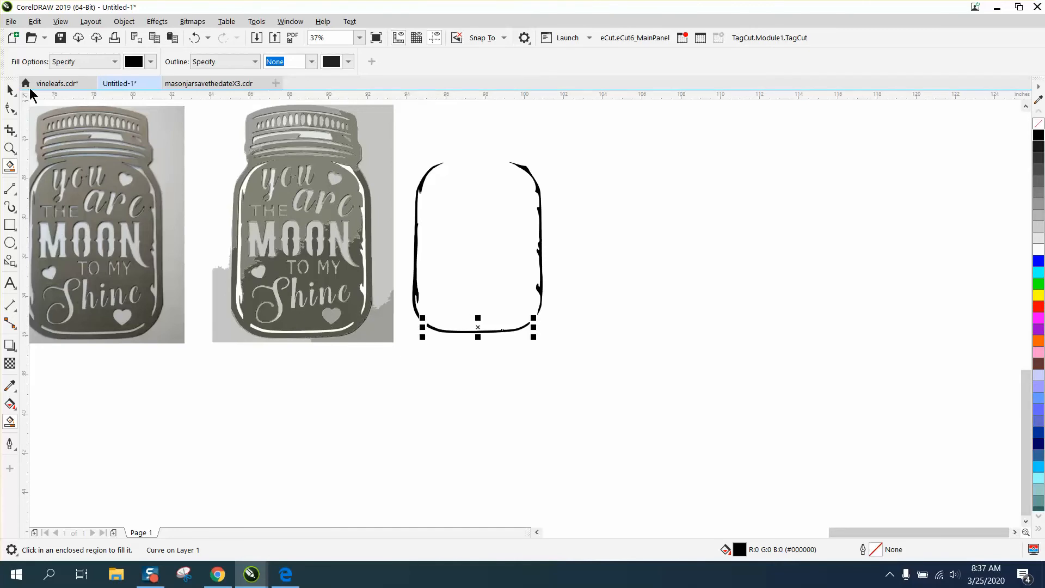
# Step: Select all nodes of the black right highlight strip and reduce them with a curve smoothness of 20
pyautogui.click(9, 148)
pyautogui.moveTo(424, 155); pyautogui.dragTo(585, 275)
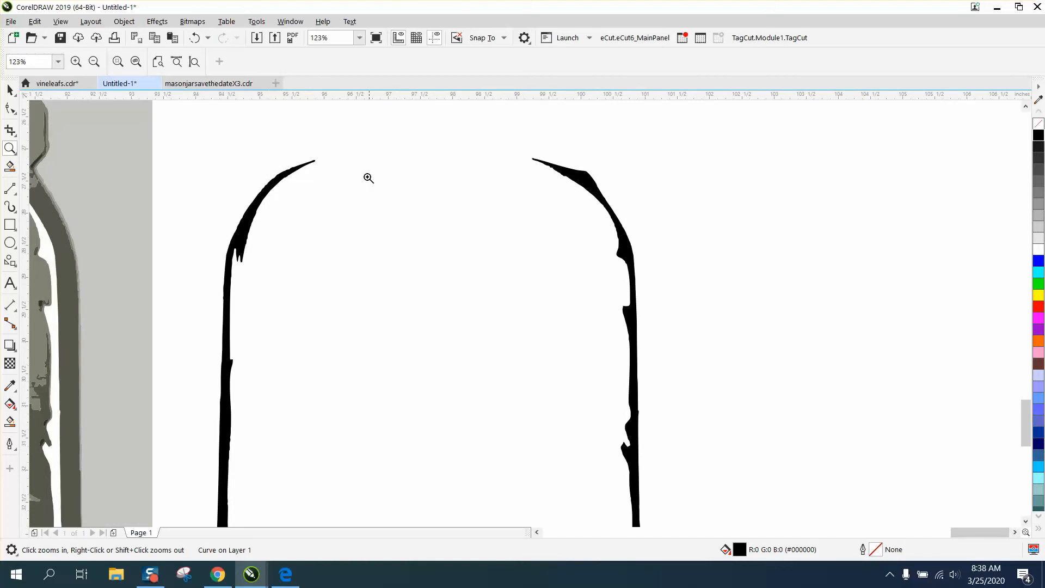
pyautogui.click(10, 108)
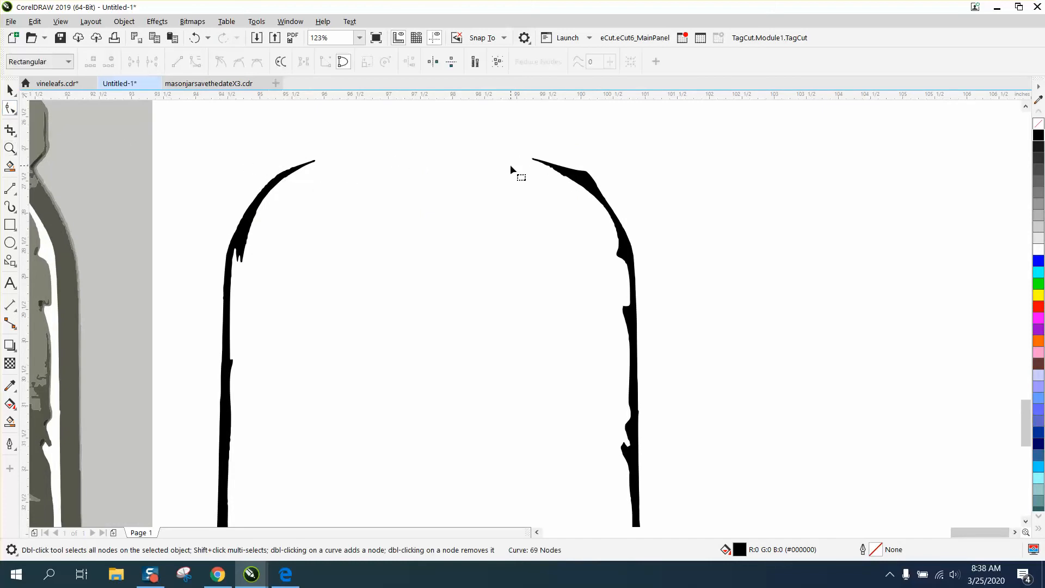
pyautogui.click(590, 186)
pyautogui.scroll(-2, 569, 163)
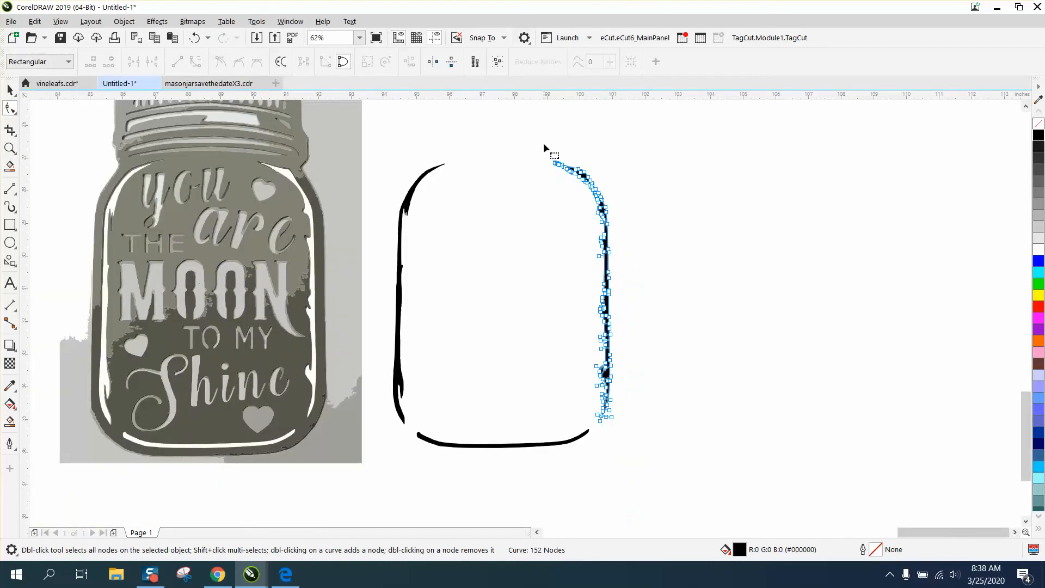
pyautogui.moveTo(655, 436); pyautogui.dragTo(654, 436)
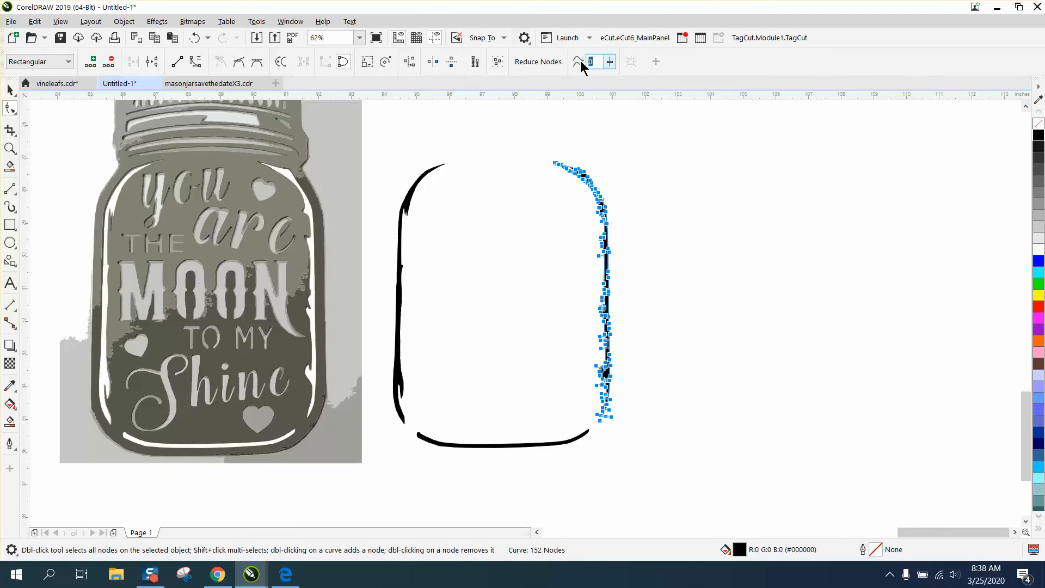
pyautogui.write('20')
pyautogui.press('Return')
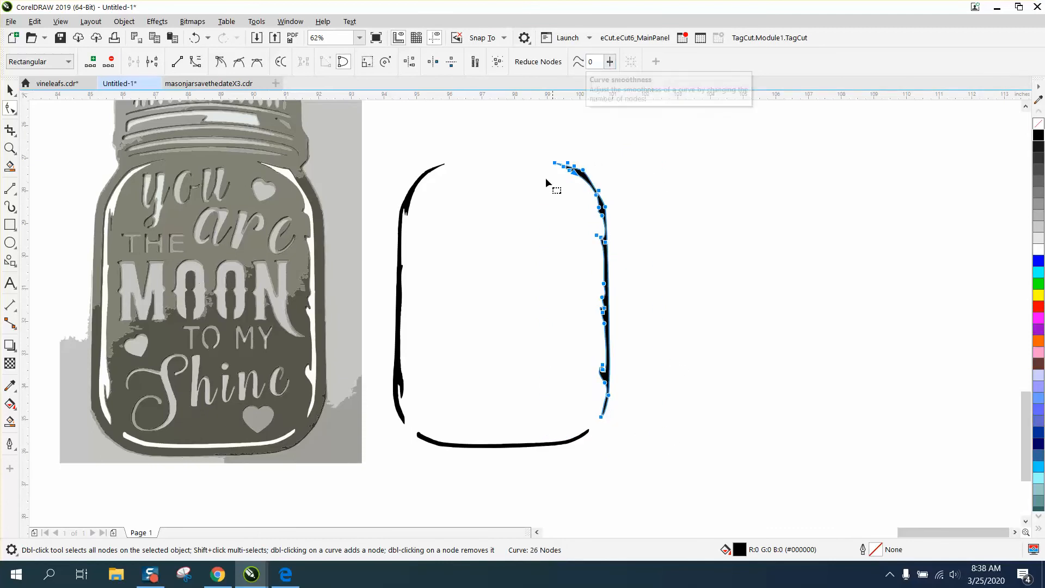
# Step: Delete the surplus nodes along the inner edge of the right highlight strip's upper end
pyautogui.click(10, 148)
pyautogui.moveTo(548, 153); pyautogui.dragTo(643, 216)
pyautogui.click(10, 108)
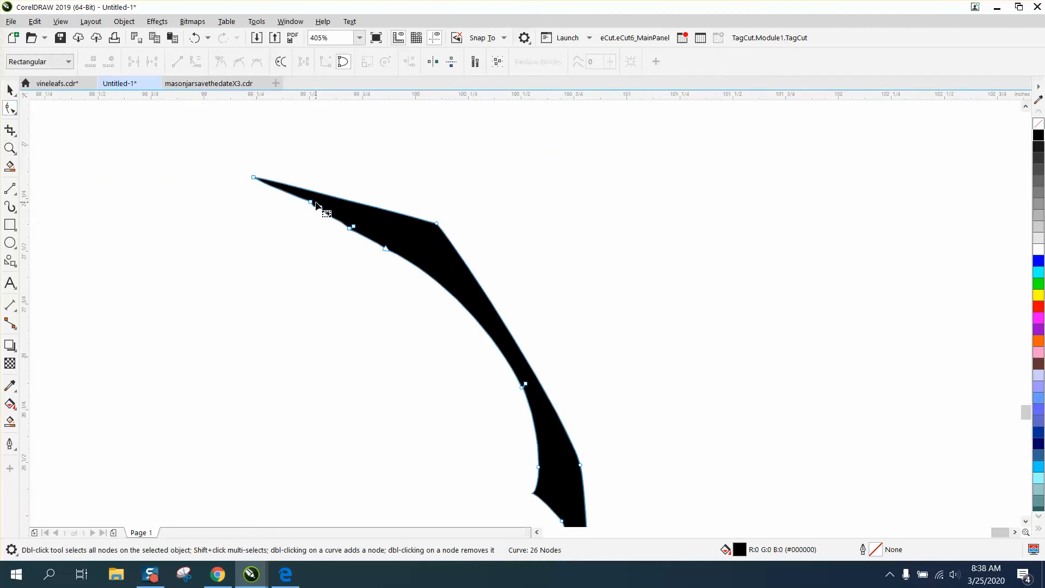
pyautogui.moveTo(304, 189); pyautogui.dragTo(392, 256)
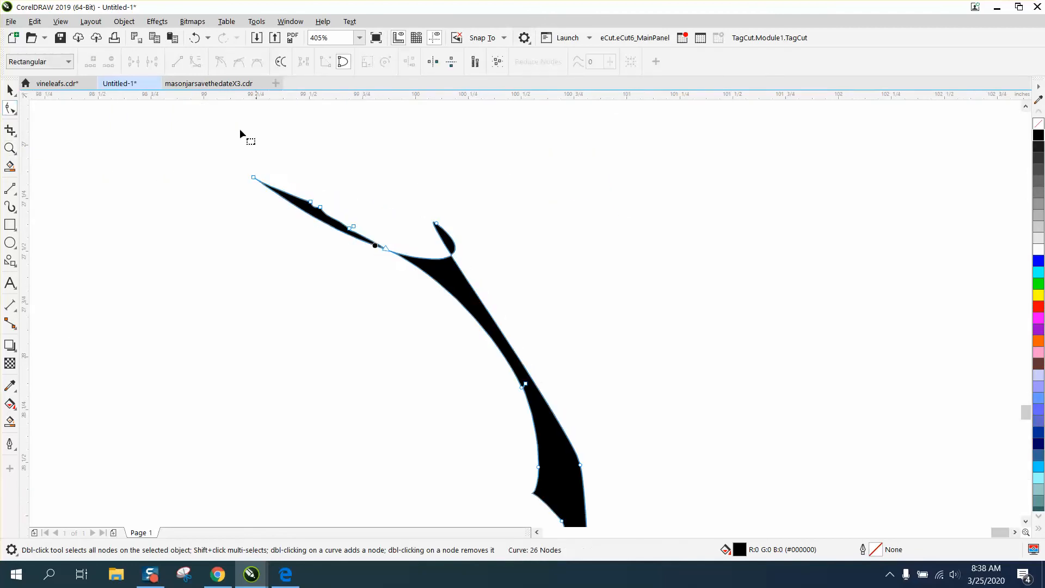
pyautogui.click(194, 38)
pyautogui.moveTo(299, 200)
pyautogui.mouseDown()
pyautogui.moveTo(315, 210)
pyautogui.moveTo(295, 202)
pyautogui.mouseUp()
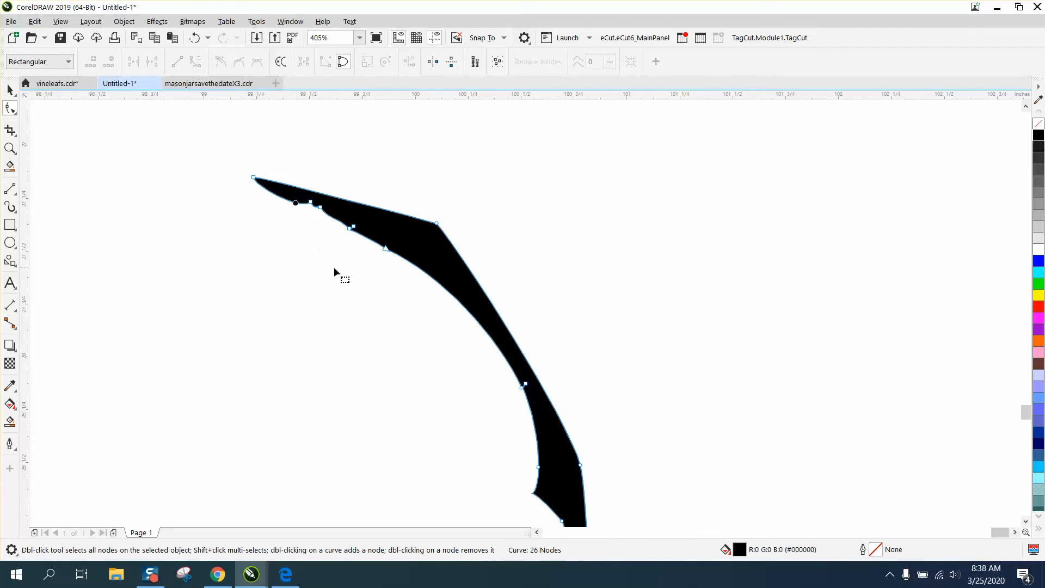
pyautogui.moveTo(407, 279); pyautogui.dragTo(303, 197)
pyautogui.press('Delete')
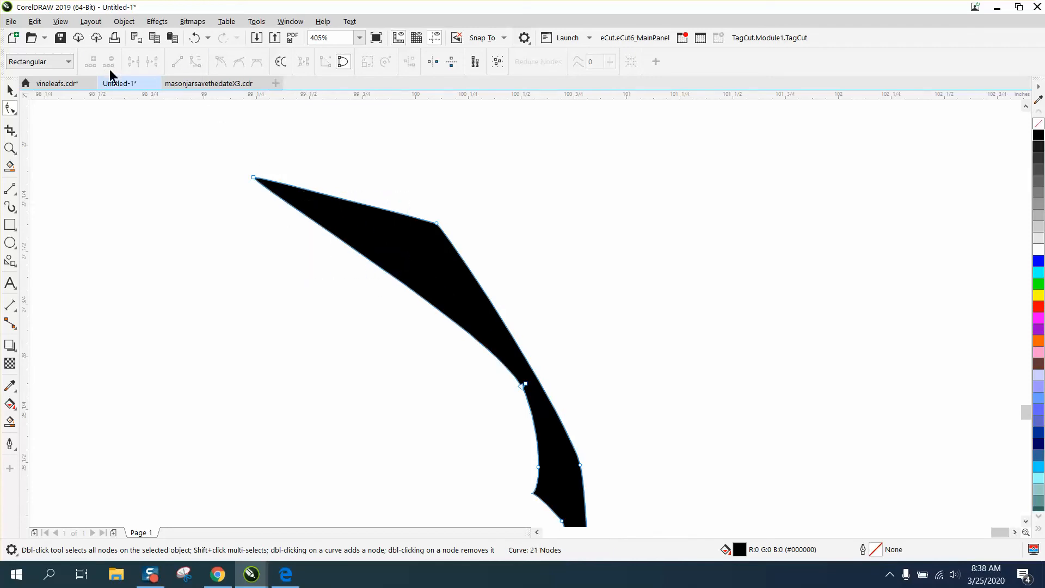
# Step: Bend the inner edge of the right strip's upper end into a smooth arc by adjusting the tip node's control handles
pyautogui.click(255, 179)
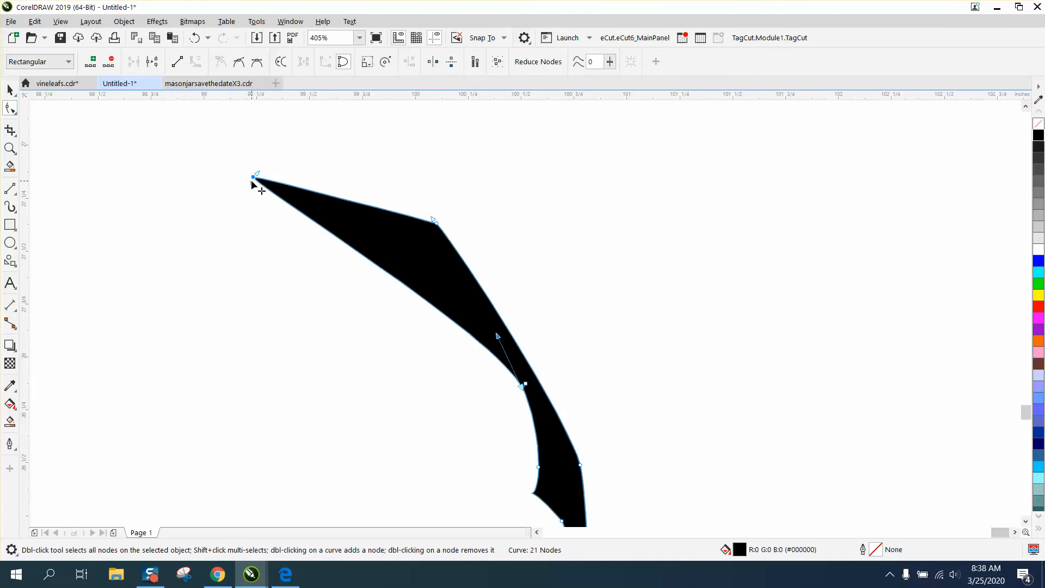
pyautogui.moveTo(252, 182); pyautogui.dragTo(372, 214)
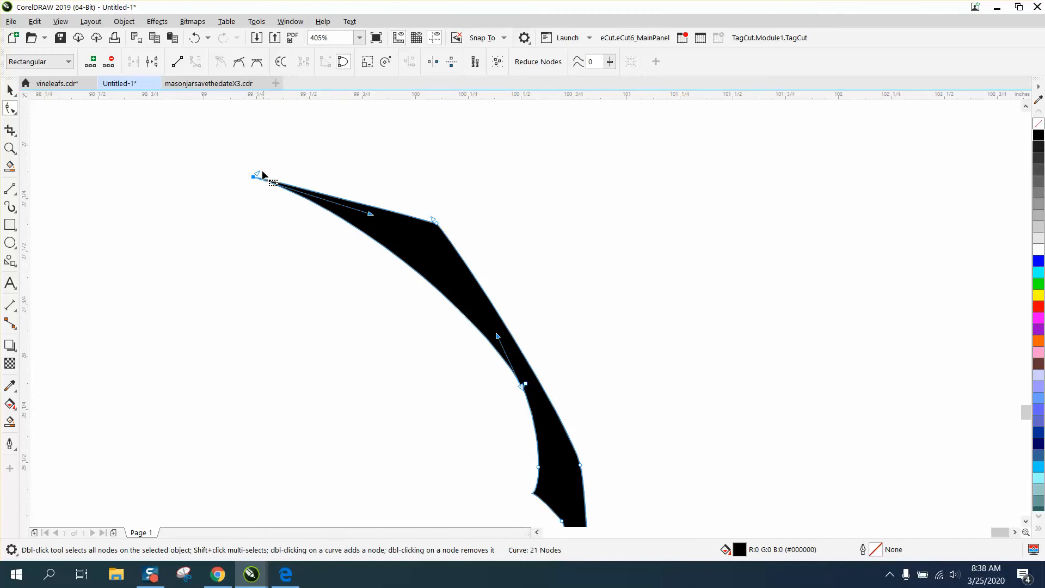
pyautogui.moveTo(259, 172); pyautogui.dragTo(249, 164)
# Step: Smooth the jagged upper curve of the left highlight strip with the Smooth tool at a 1.0-inch nib and a rate of 20
pyautogui.scroll(-1, 238, 162)
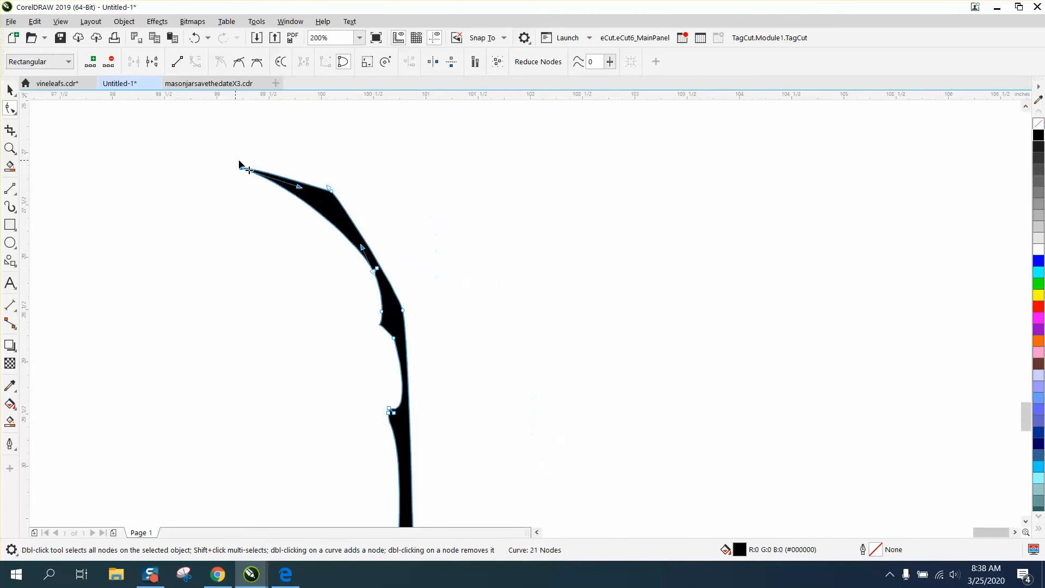
pyautogui.scroll(-1, 507, 325)
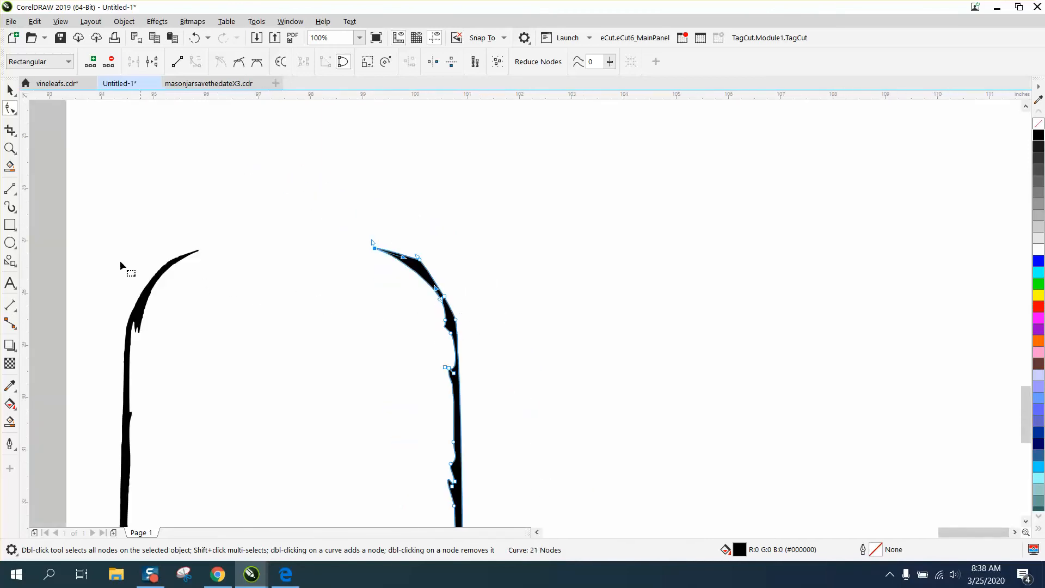
pyautogui.click(10, 149)
pyautogui.moveTo(325, 347); pyautogui.dragTo(325, 346)
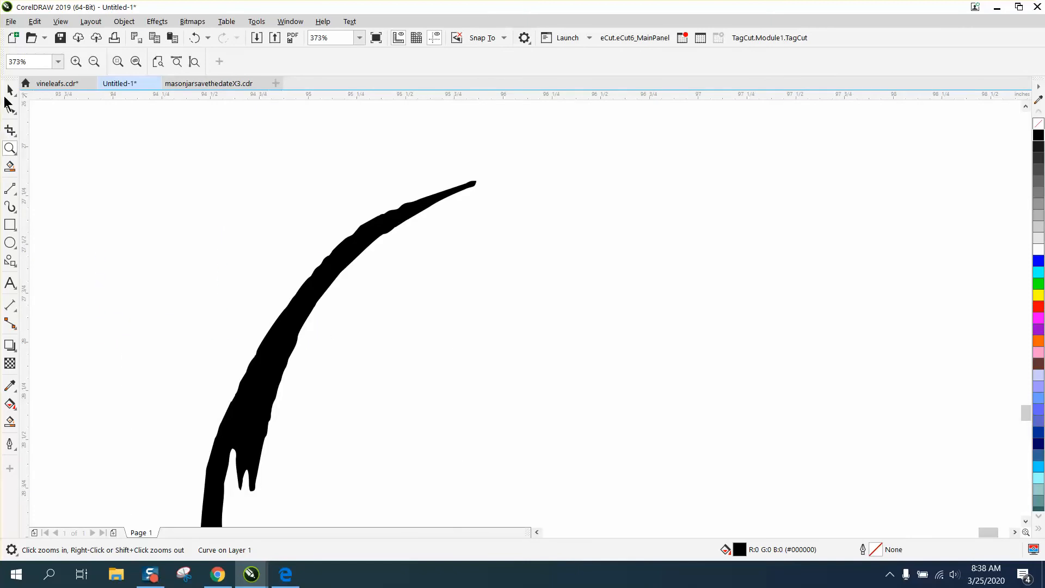
pyautogui.click(15, 111)
pyautogui.click(43, 126)
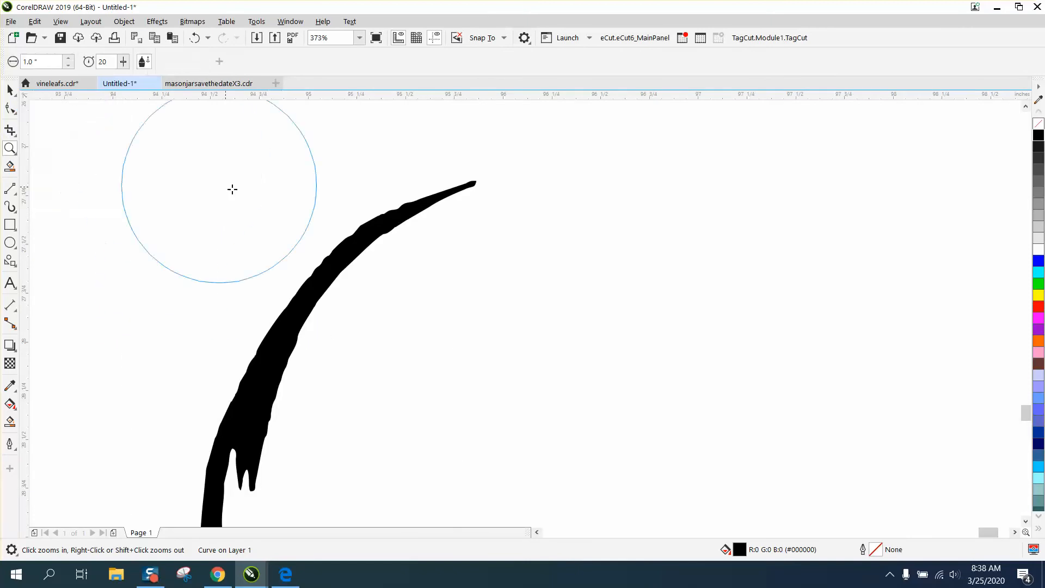
pyautogui.click(360, 247)
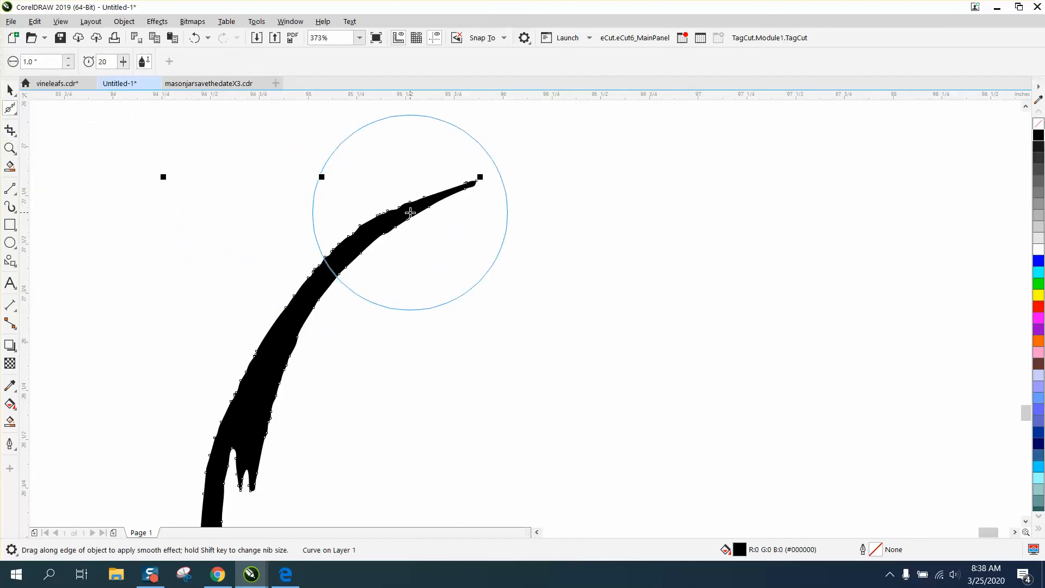
pyautogui.moveTo(411, 213)
pyautogui.mouseDown()
pyautogui.moveTo(326, 278)
pyautogui.moveTo(279, 345)
pyautogui.mouseUp()
# Step: Delete the near-white filler piece in the traced lid's wide band and the light grey strip in the slot below it
pyautogui.scroll(-5, 279, 345)
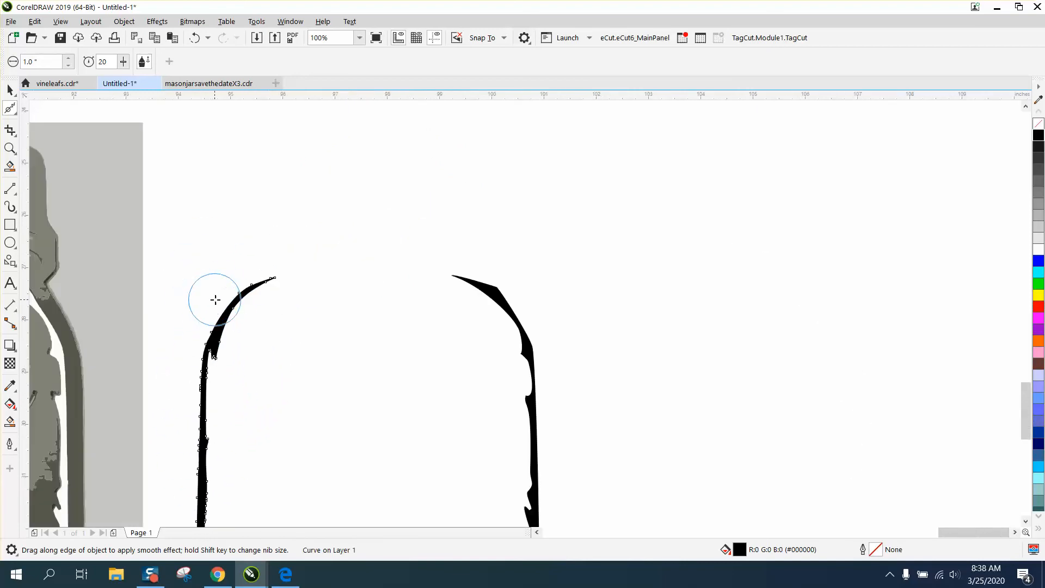
pyautogui.scroll(-1, 223, 314)
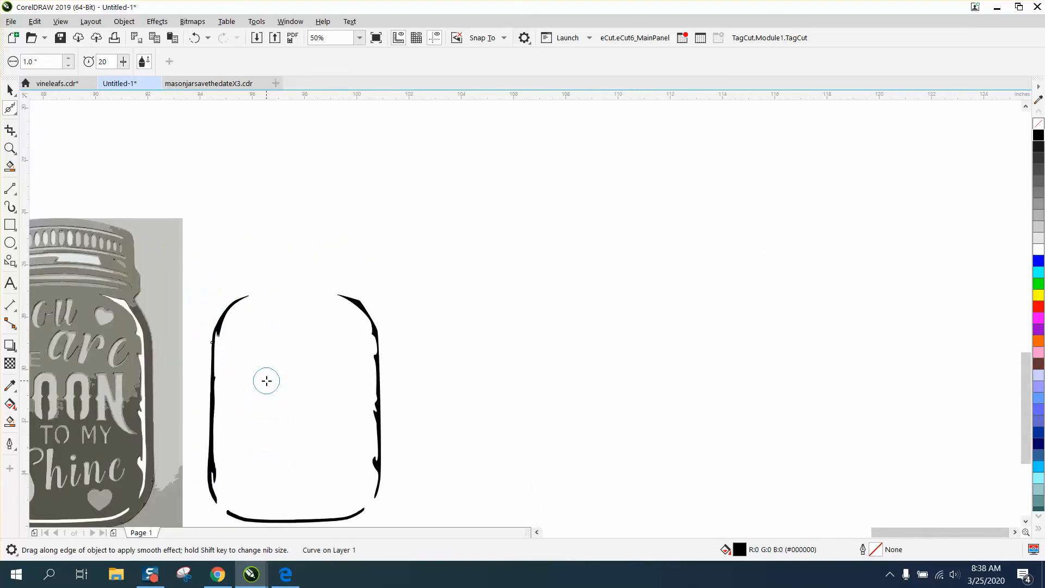
pyautogui.scroll(-1, 266, 378)
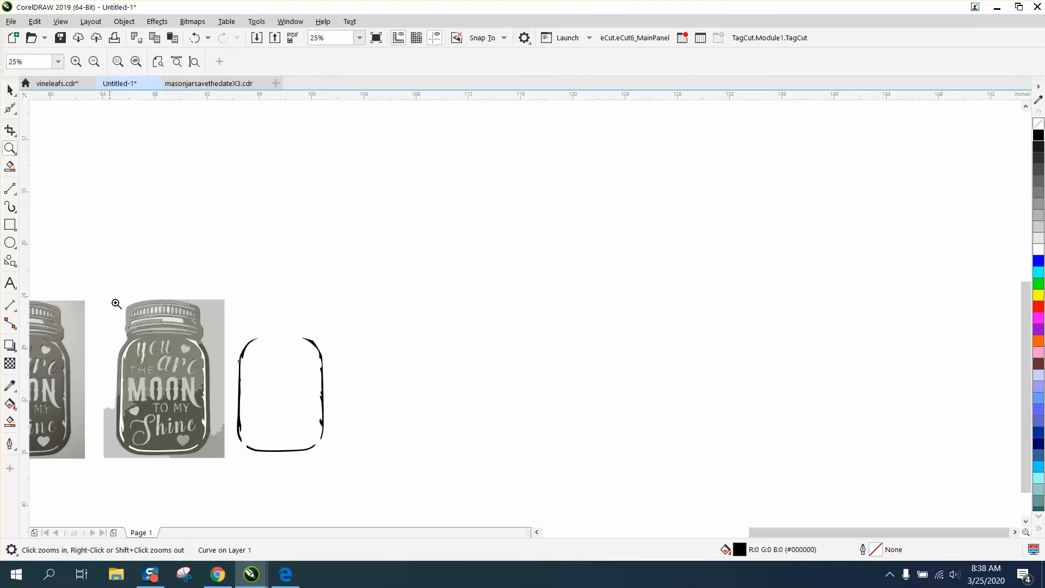
pyautogui.moveTo(112, 299); pyautogui.dragTo(359, 381)
pyautogui.press('space')
pyautogui.click(565, 195)
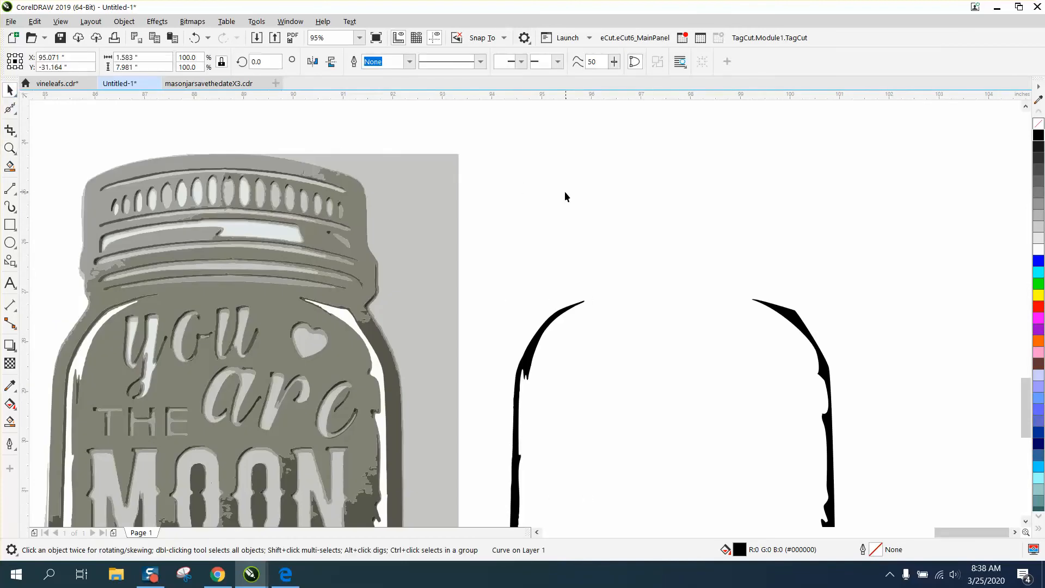
pyautogui.click(280, 234)
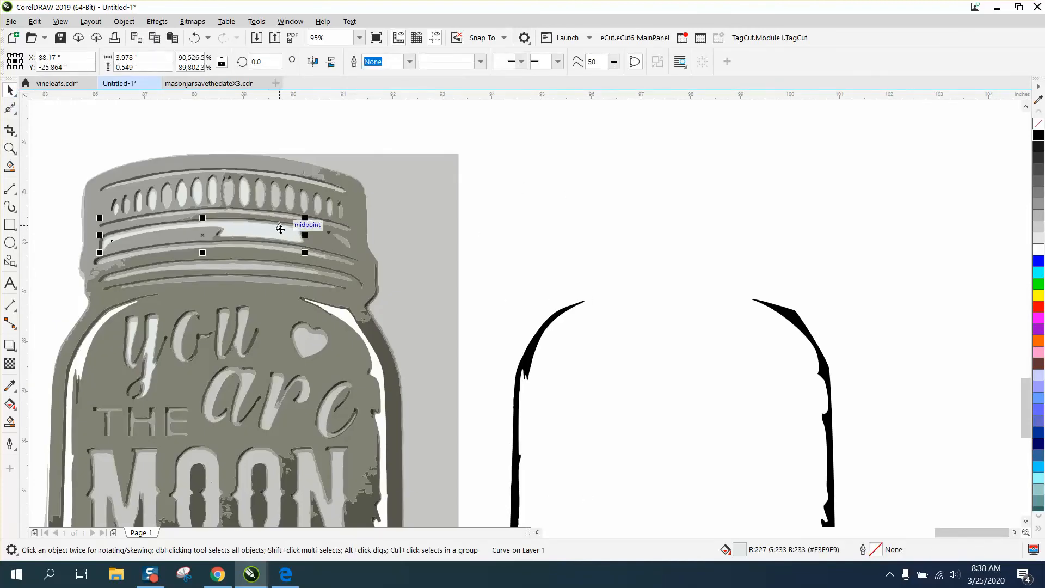
pyautogui.click(274, 234)
pyautogui.click(280, 249)
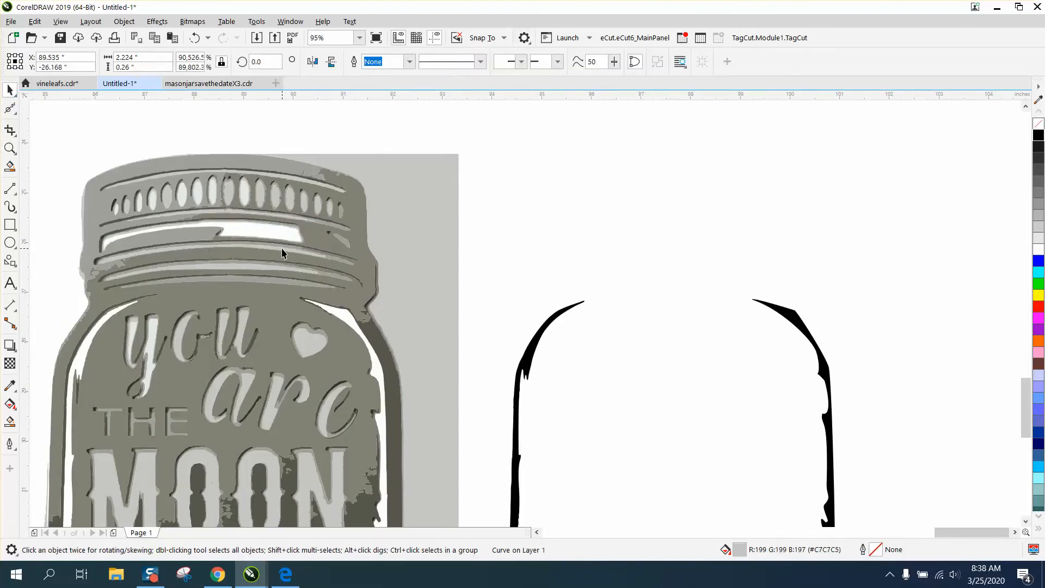
pyautogui.press('Delete')
pyautogui.click(286, 248)
pyautogui.press('Delete')
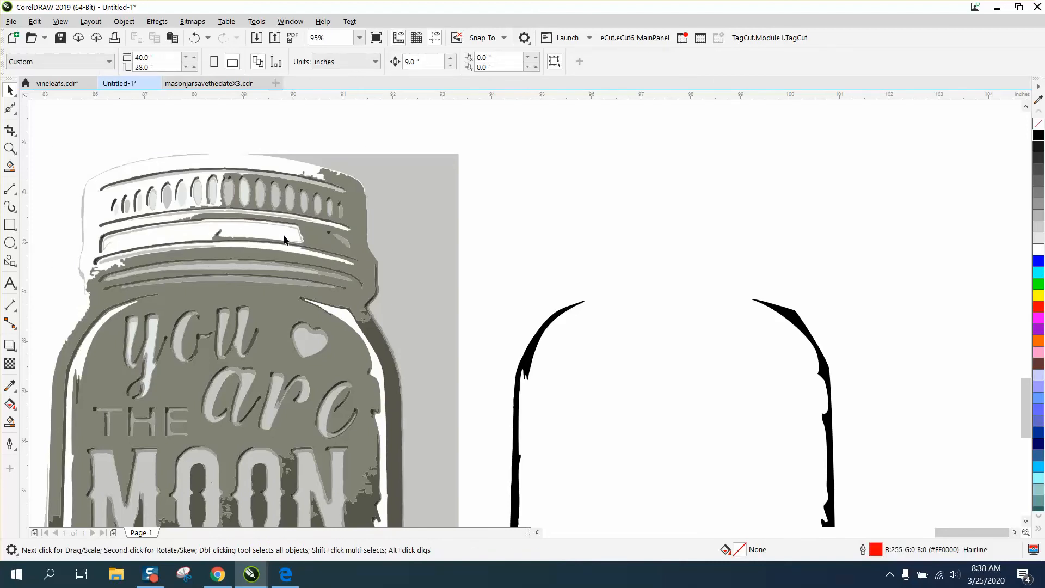
pyautogui.click(195, 37)
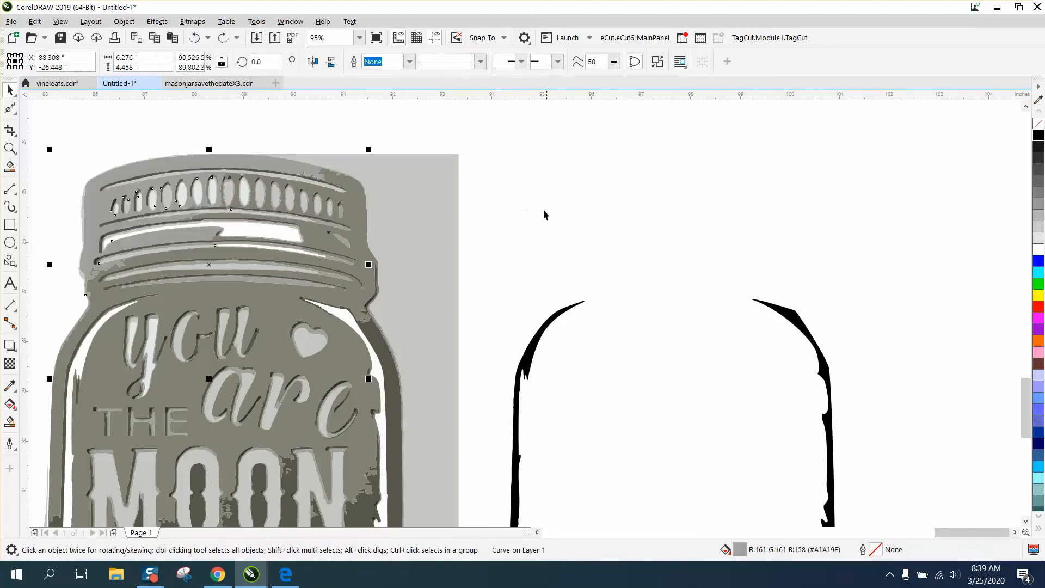
# Step: Clear the selection of the grey lid piece and delete the light strip inside the lower slot of the lid
pyautogui.click(340, 263)
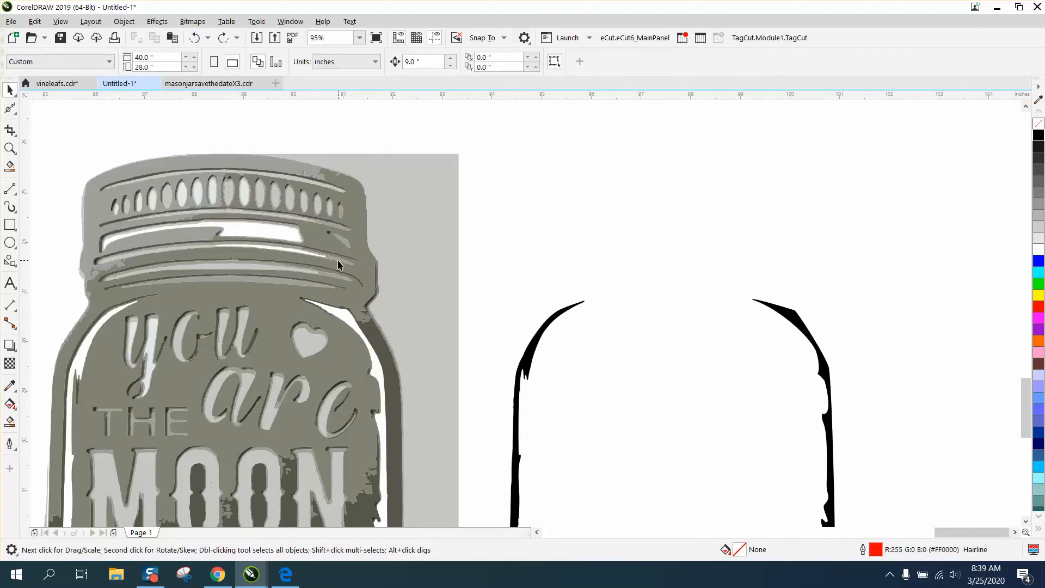
pyautogui.click(338, 264)
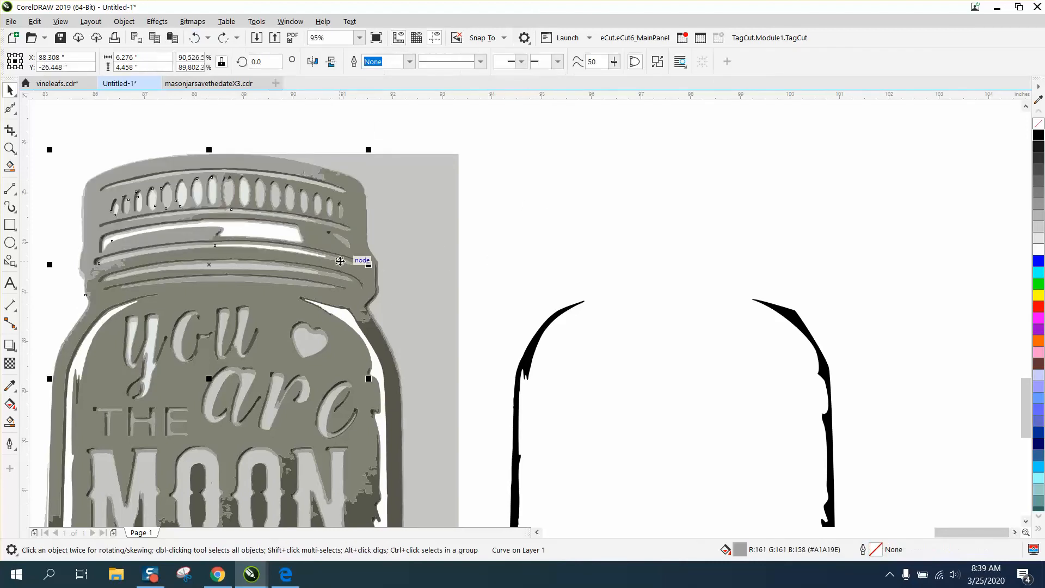
pyautogui.click(491, 254)
pyautogui.click(330, 276)
pyautogui.press('Delete')
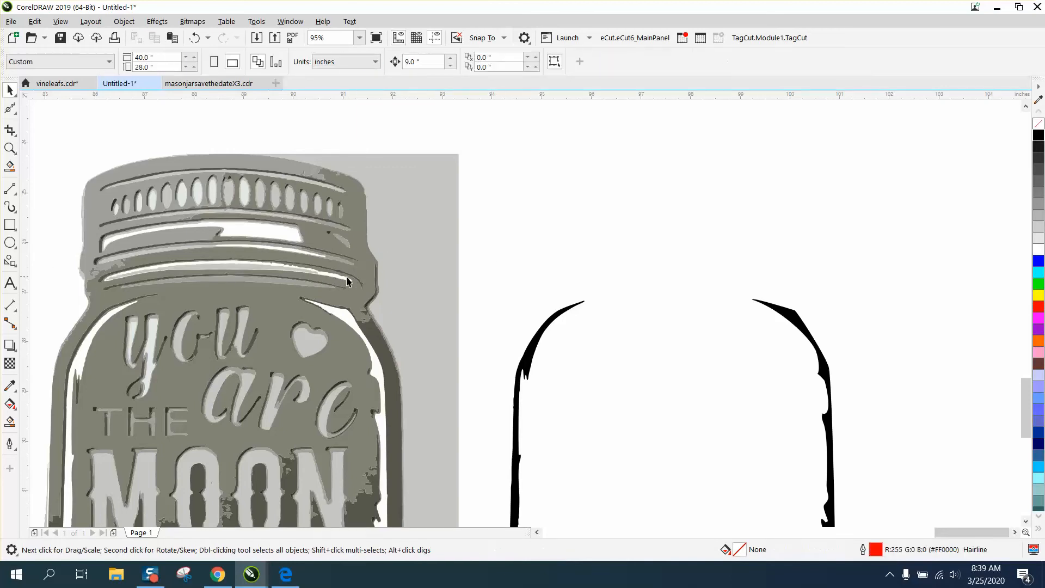
# Step: Delete the light and grey filler pieces inside the traced lid's three lowest slots
pyautogui.click(298, 272)
pyautogui.press('Delete')
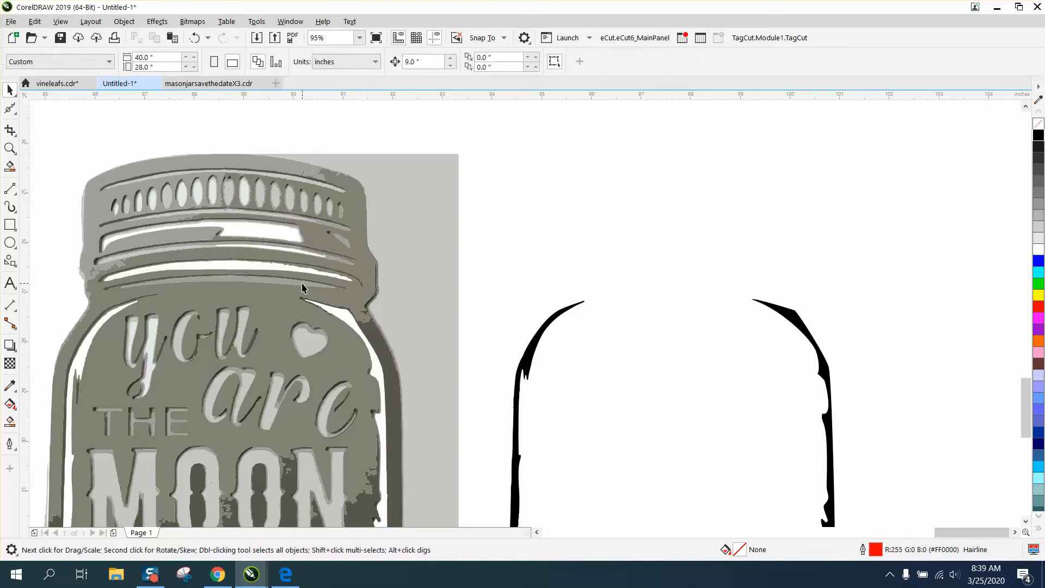
pyautogui.click(298, 285)
pyautogui.press('Delete')
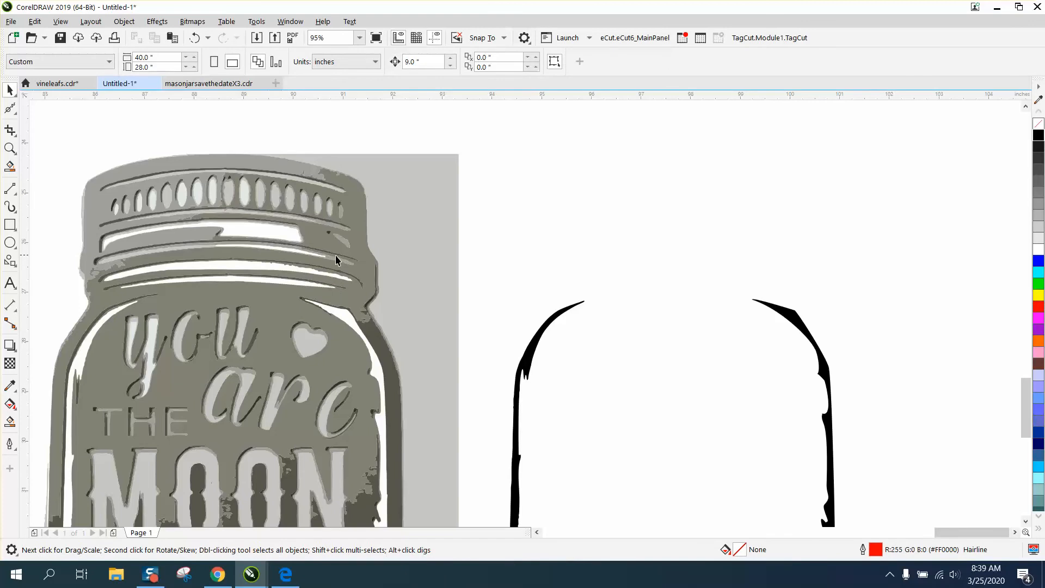
pyautogui.click(175, 252)
pyautogui.press('Delete')
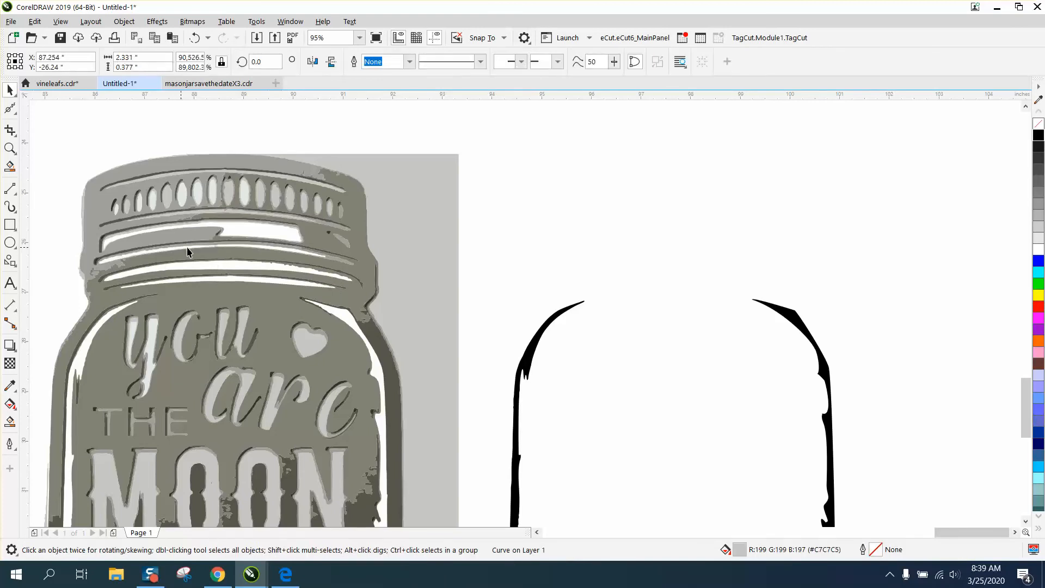
pyautogui.click(204, 245)
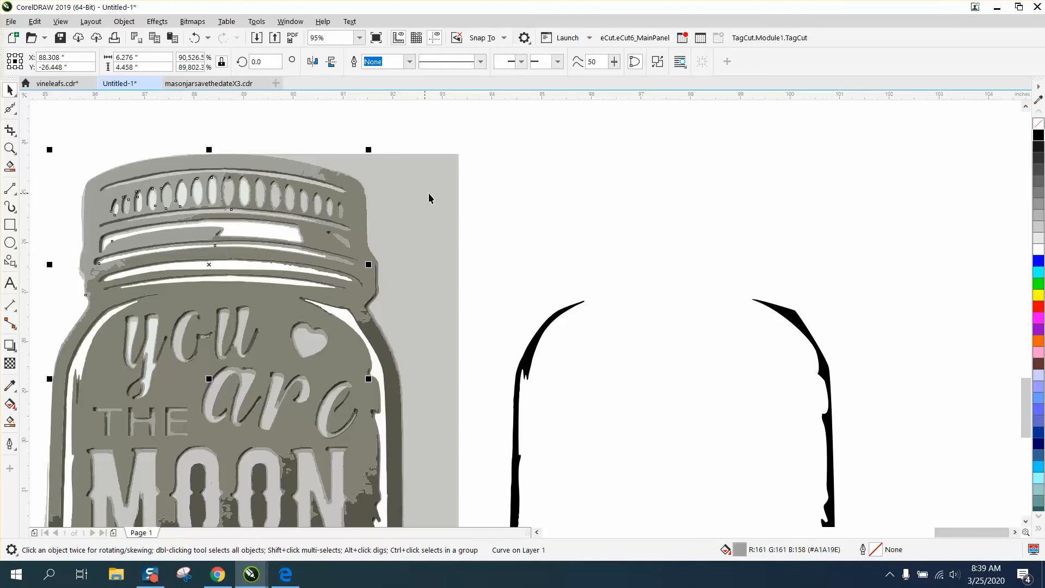
pyautogui.click(541, 200)
# Step: Delete the dark and light grey filler pieces in the long curved slot above the lid's row of ovals
pyautogui.click(320, 187)
pyautogui.press('Delete')
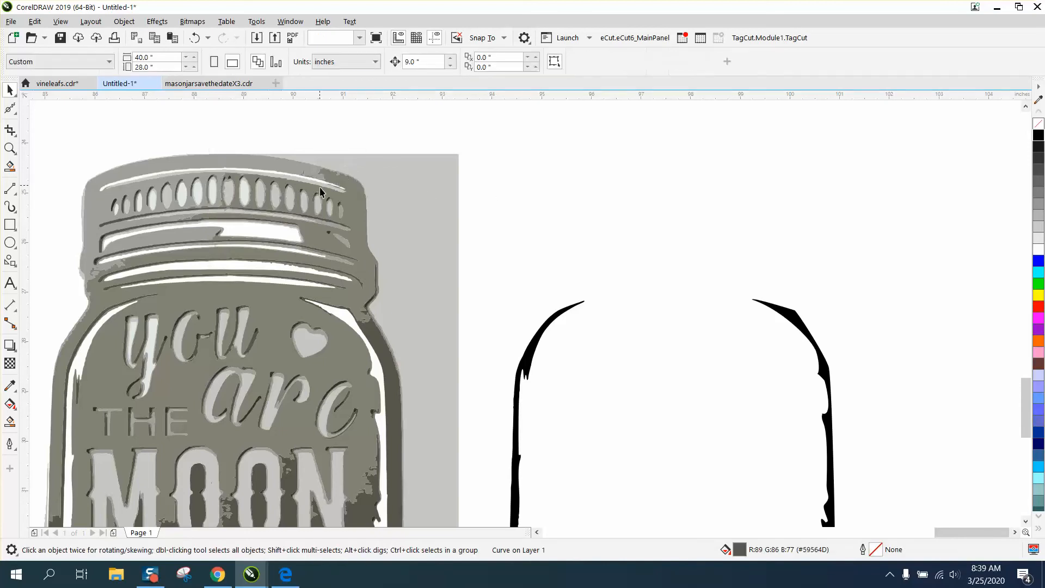
pyautogui.click(334, 192)
pyautogui.press('Delete')
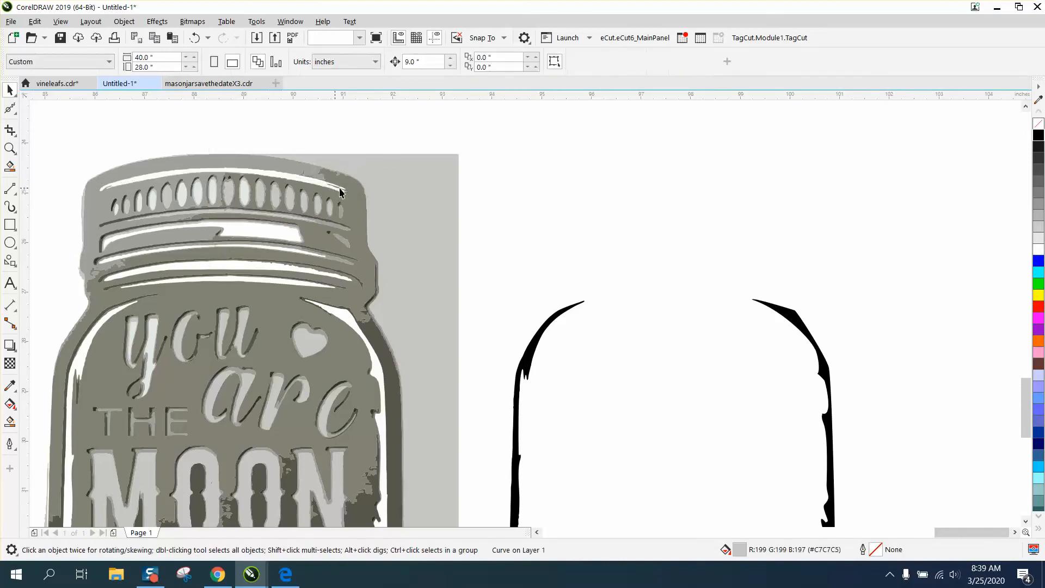
pyautogui.click(340, 192)
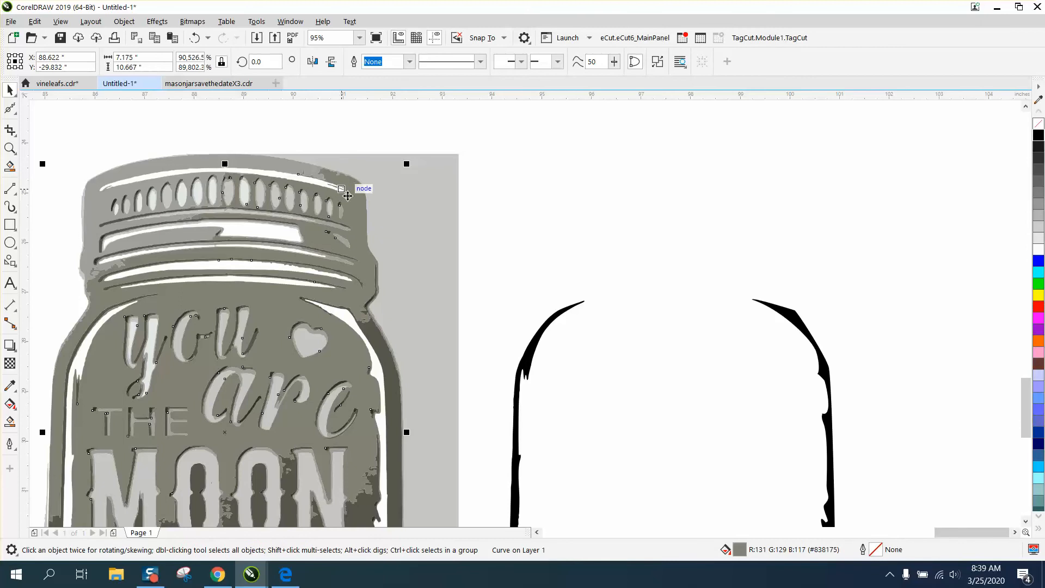
# Step: Delete the filler pieces in two neighbouring ovals at the middle of the lid's oval row
pyautogui.click(244, 196)
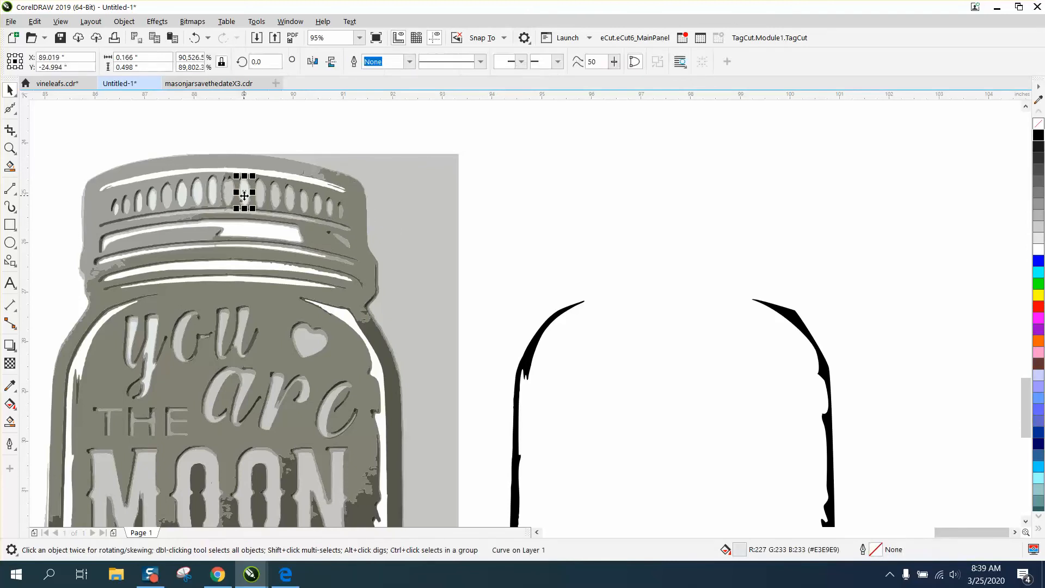
pyautogui.press('Delete')
pyautogui.click(257, 197)
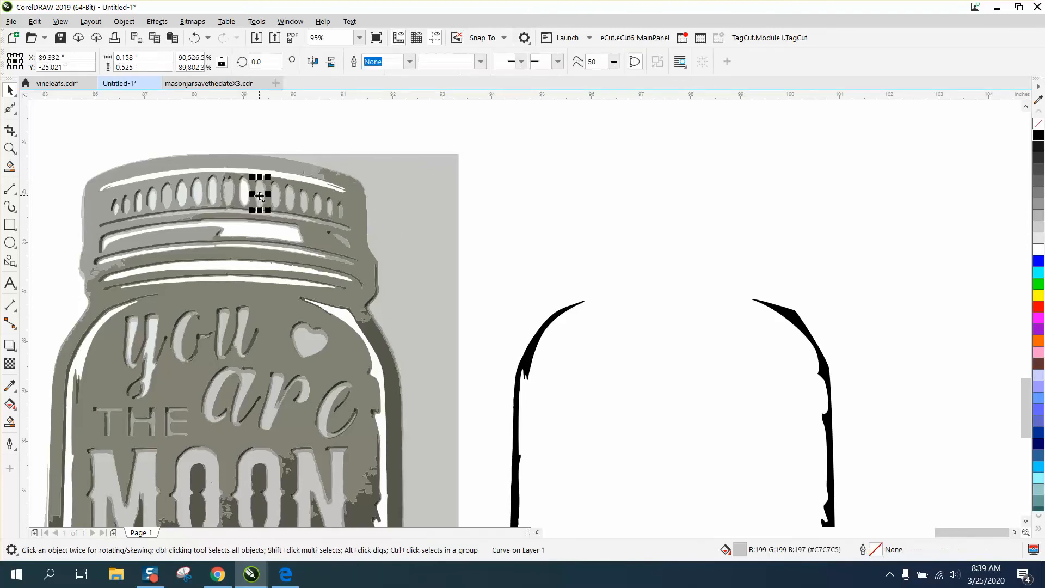
pyautogui.press('Delete')
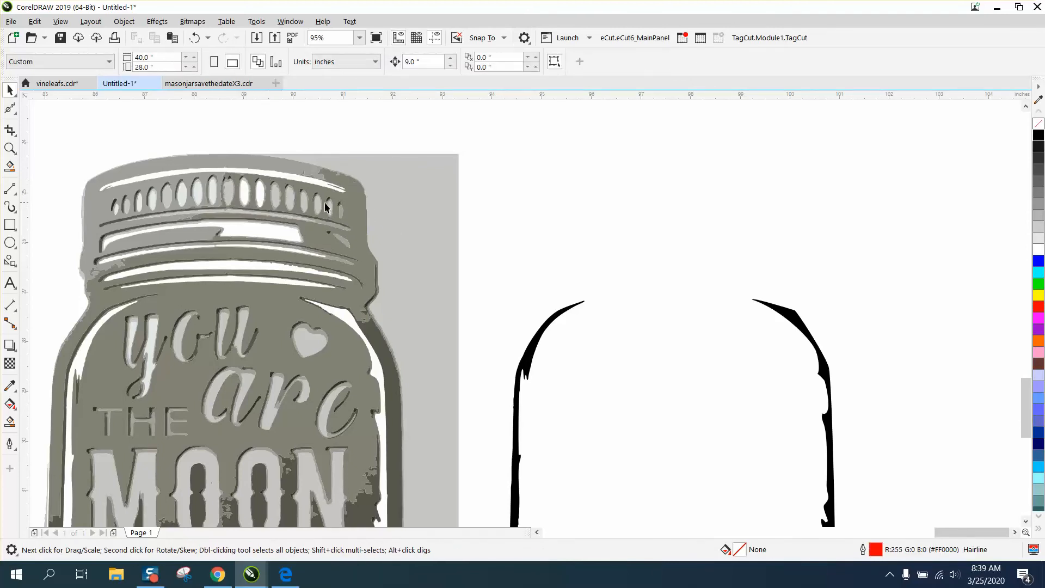
# Step: Extract the lid's two lowest slots with Smart Fill in black and shift each shape 9.0 inches right, beside the traced jar
pyautogui.click(143, 254)
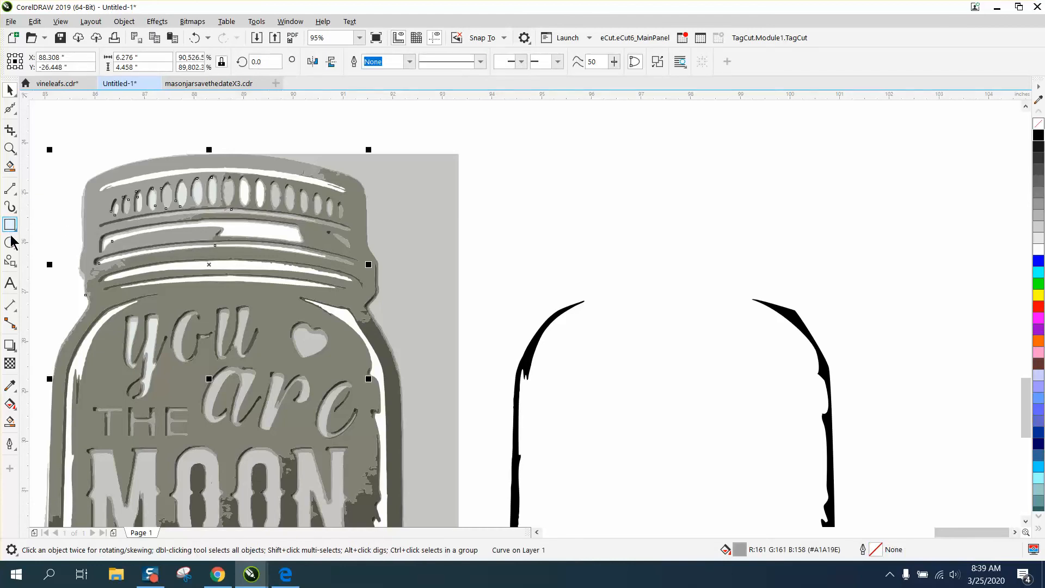
pyautogui.click(10, 422)
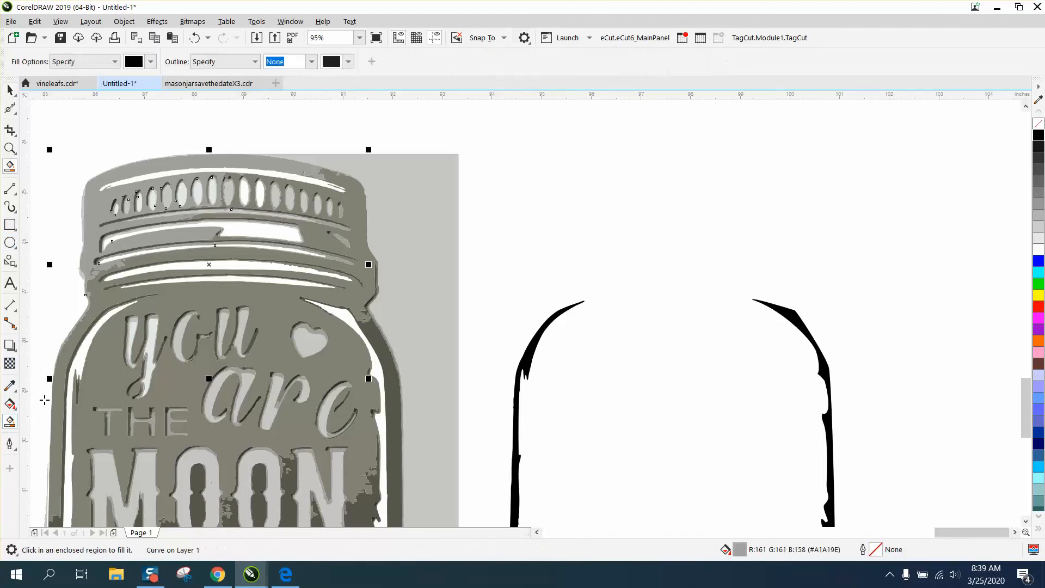
pyautogui.click(266, 281)
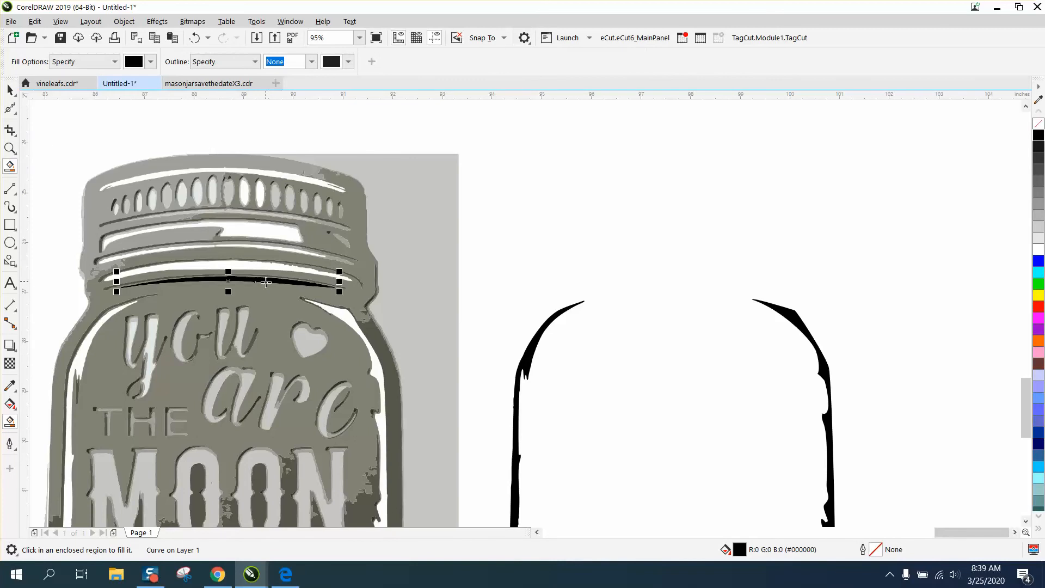
pyautogui.press('Right')
pyautogui.click(278, 269)
pyautogui.press('Right')
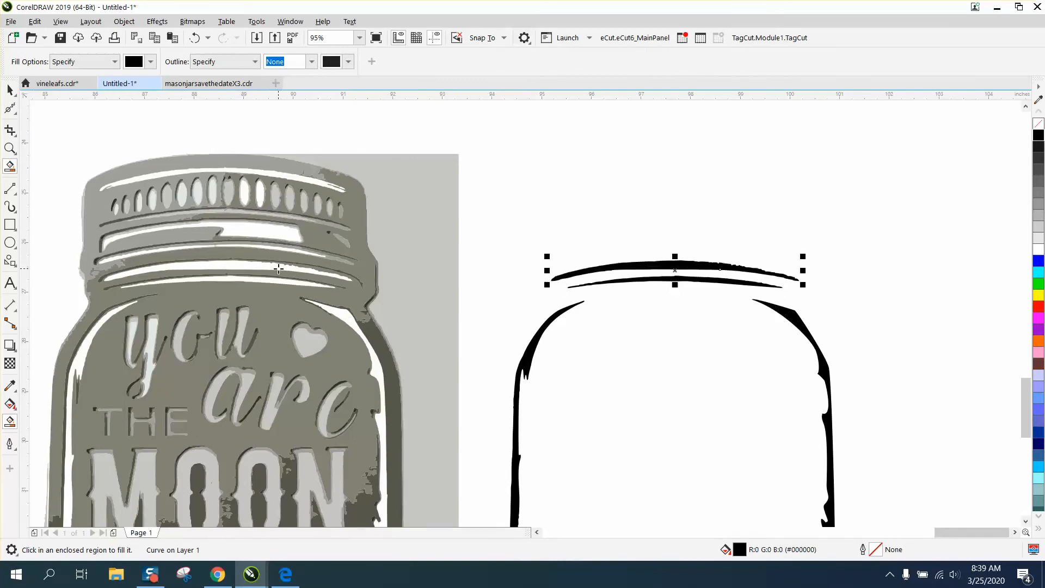
pyautogui.click(278, 250)
pyautogui.press('Right')
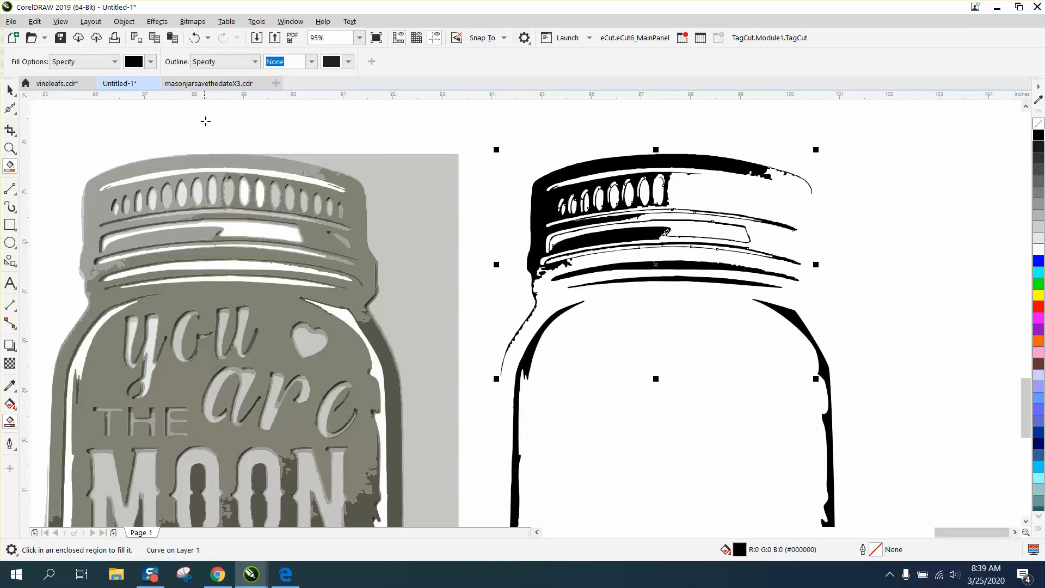
pyautogui.click(195, 37)
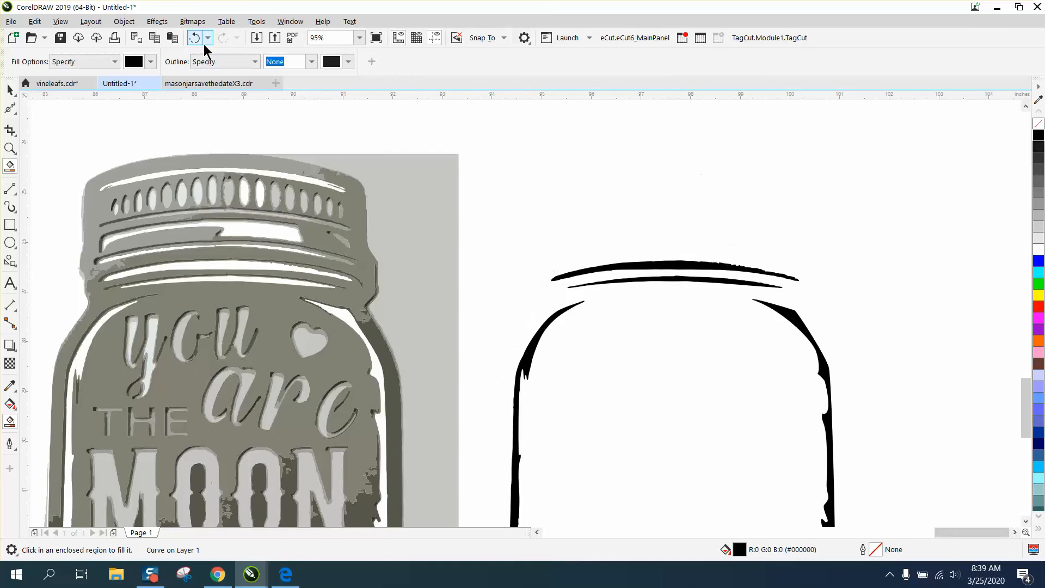
# Step: Extract the lid's wide band opening and its top slot with Smart Fill and shift both shapes 9.0 inches right above the other cutouts
pyautogui.click(263, 232)
pyautogui.press('Right')
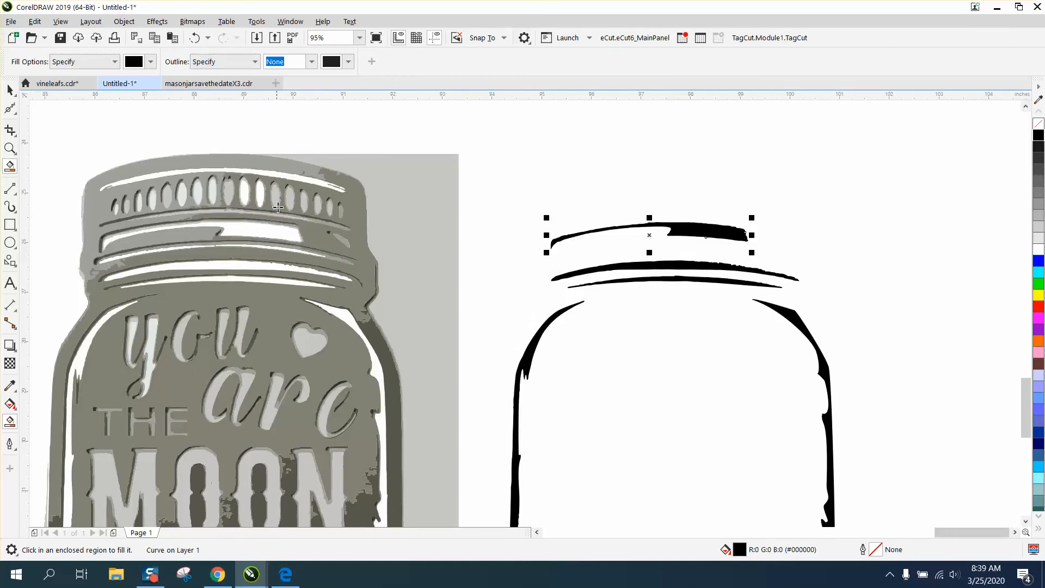
pyautogui.click(260, 173)
pyautogui.press('Right')
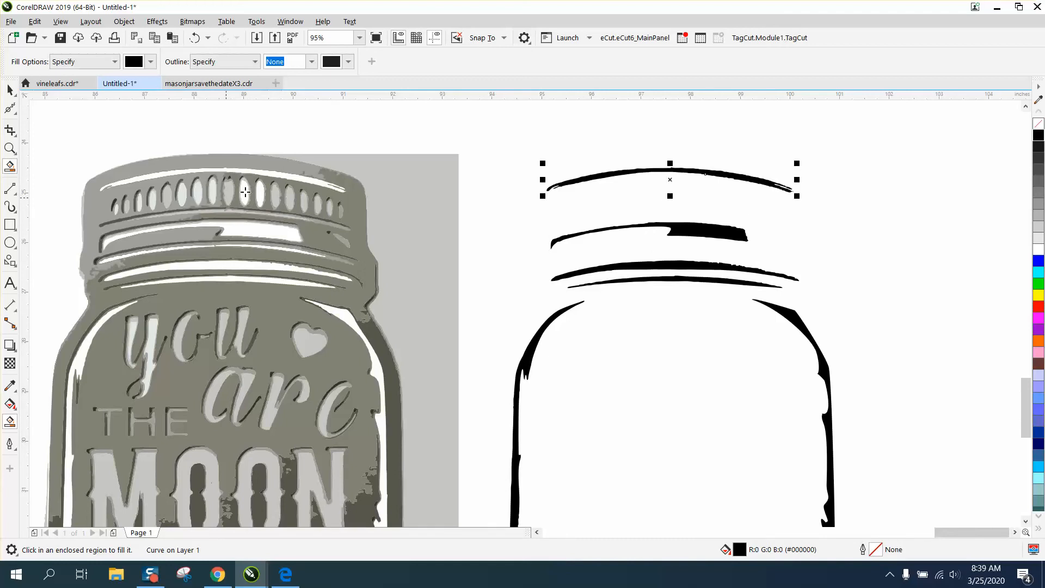
# Step: Smooth the edges of the top arc and the wide band cutout with the Smooth tool at a 1.0-inch nib and rate of 20
pyautogui.click(10, 148)
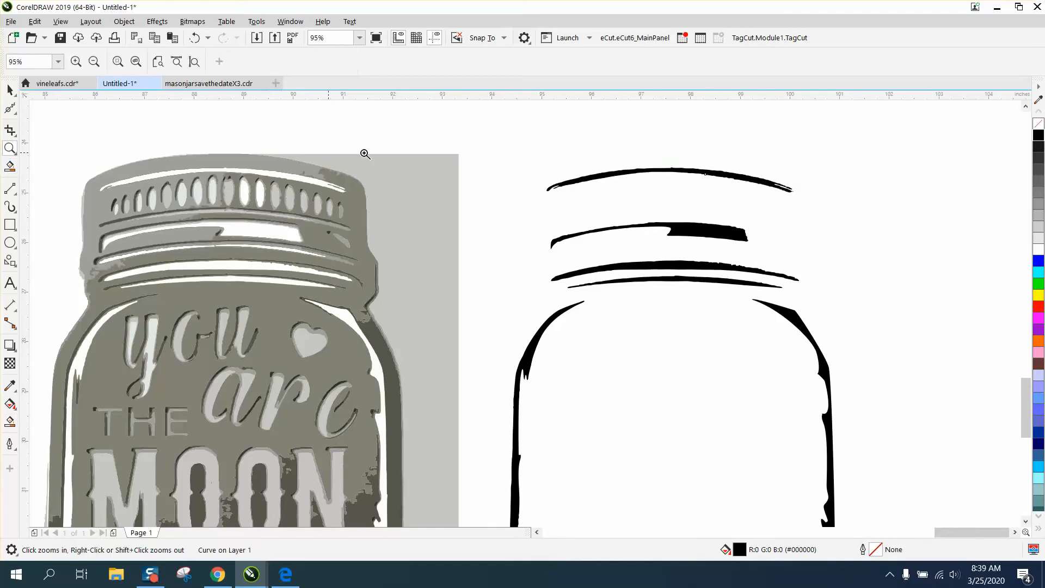
pyautogui.moveTo(472, 152); pyautogui.dragTo(867, 250)
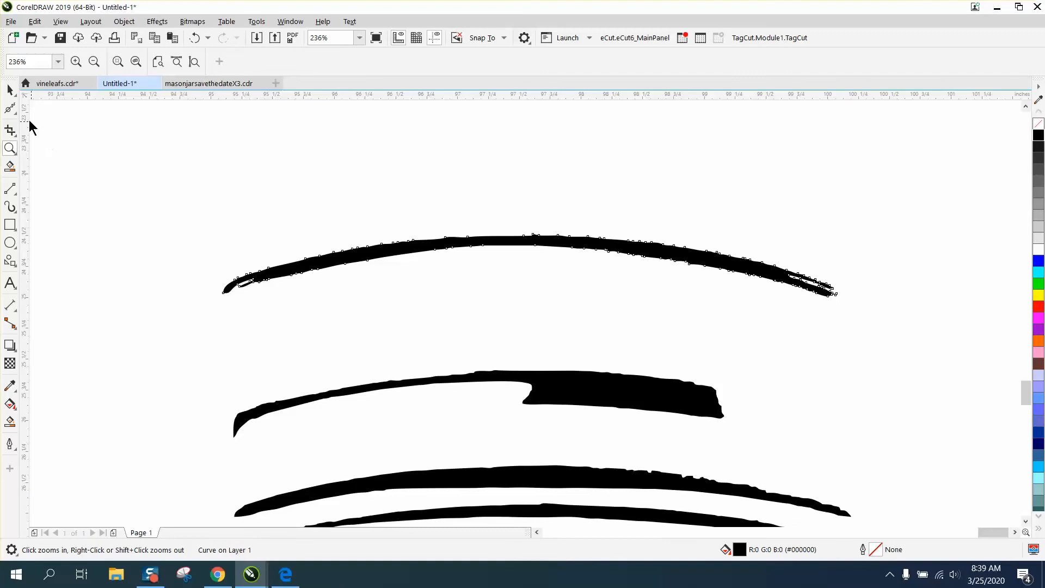
pyautogui.click(10, 109)
pyautogui.moveTo(266, 256)
pyautogui.mouseDown()
pyautogui.moveTo(621, 246)
pyautogui.moveTo(798, 267)
pyautogui.moveTo(771, 271)
pyautogui.moveTo(782, 278)
pyautogui.moveTo(528, 267)
pyautogui.moveTo(567, 250)
pyautogui.moveTo(396, 255)
pyautogui.moveTo(248, 279)
pyautogui.mouseUp()
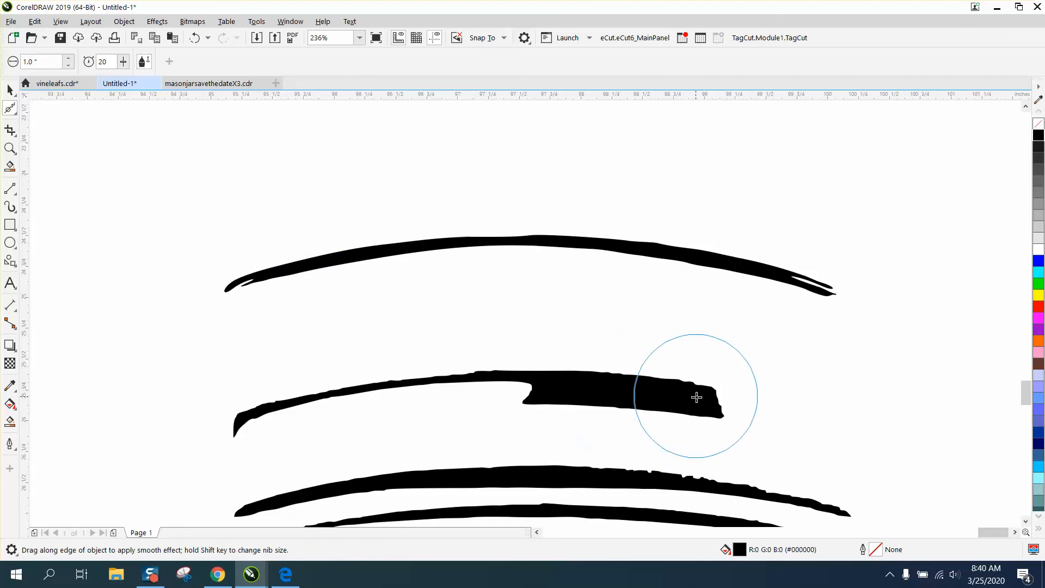
pyautogui.moveTo(712, 399)
pyautogui.mouseDown()
pyautogui.moveTo(662, 399)
pyautogui.moveTo(684, 390)
pyautogui.mouseUp()
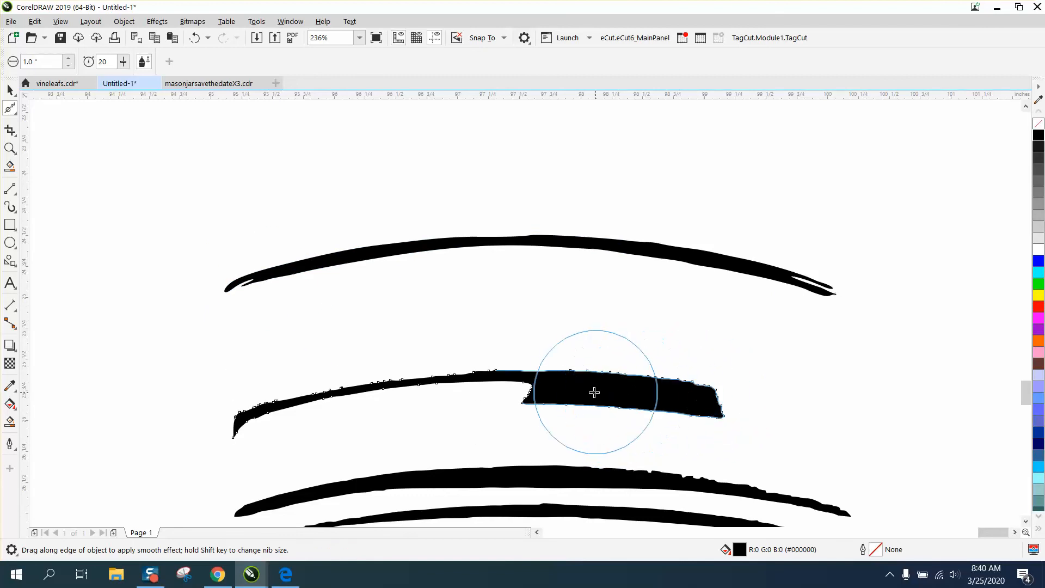
pyautogui.moveTo(606, 390)
pyautogui.mouseDown()
pyautogui.moveTo(439, 380)
pyautogui.moveTo(305, 399)
pyautogui.moveTo(254, 422)
pyautogui.moveTo(243, 414)
pyautogui.mouseUp()
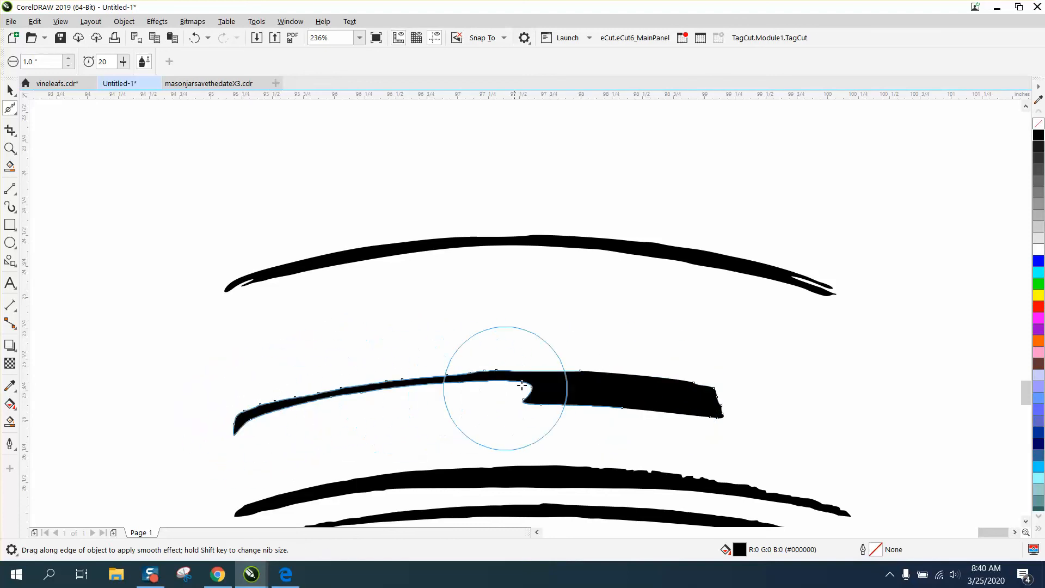
# Step: Smooth the jagged edges of the two lowest curved lid strips with the same Smooth tool settings
pyautogui.scroll(-1, 537, 375)
pyautogui.click(560, 427)
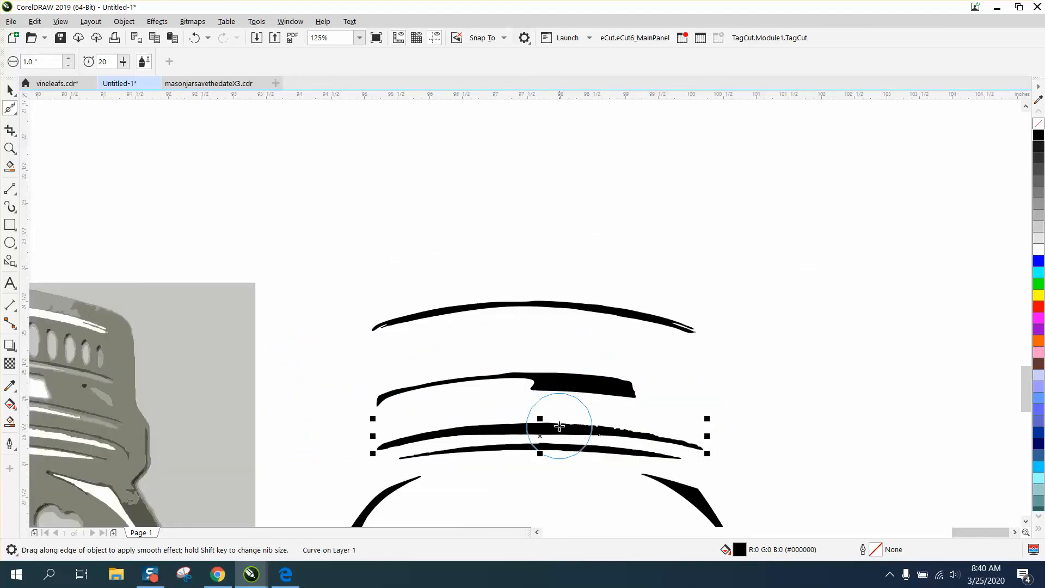
pyautogui.moveTo(561, 427)
pyautogui.mouseDown()
pyautogui.moveTo(639, 425)
pyautogui.moveTo(697, 443)
pyautogui.moveTo(568, 431)
pyautogui.moveTo(599, 430)
pyautogui.moveTo(647, 433)
pyautogui.moveTo(384, 443)
pyautogui.moveTo(443, 425)
pyautogui.moveTo(592, 425)
pyautogui.moveTo(515, 449)
pyautogui.moveTo(630, 449)
pyautogui.moveTo(482, 449)
pyautogui.mouseUp()
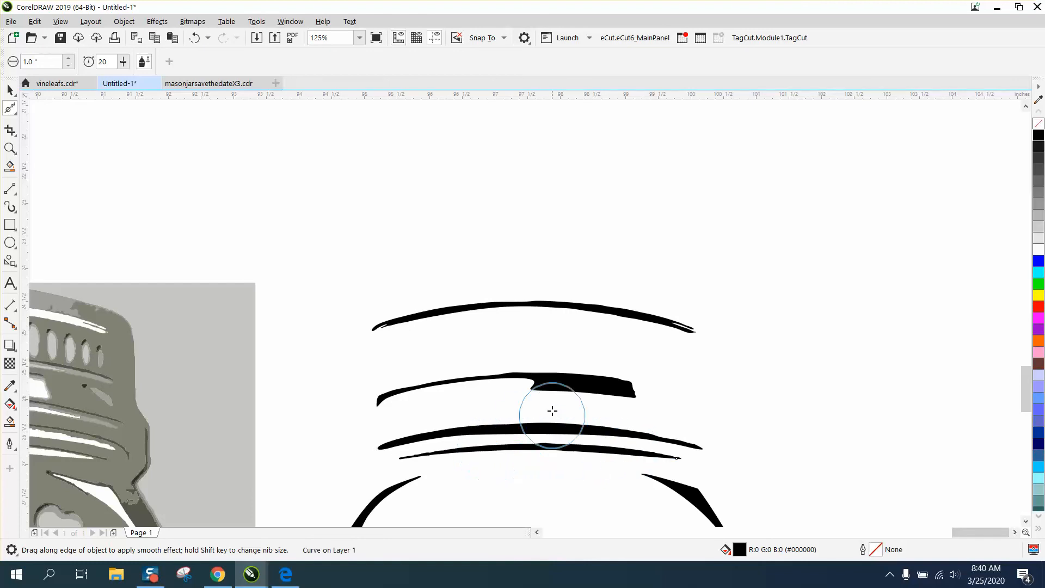
# Step: Draw a narrow vertical ellipse about 0.136 by 0.477 inches below the top arc's middle and place a copy near the arc's right end
pyautogui.scroll(-1, 404, 337)
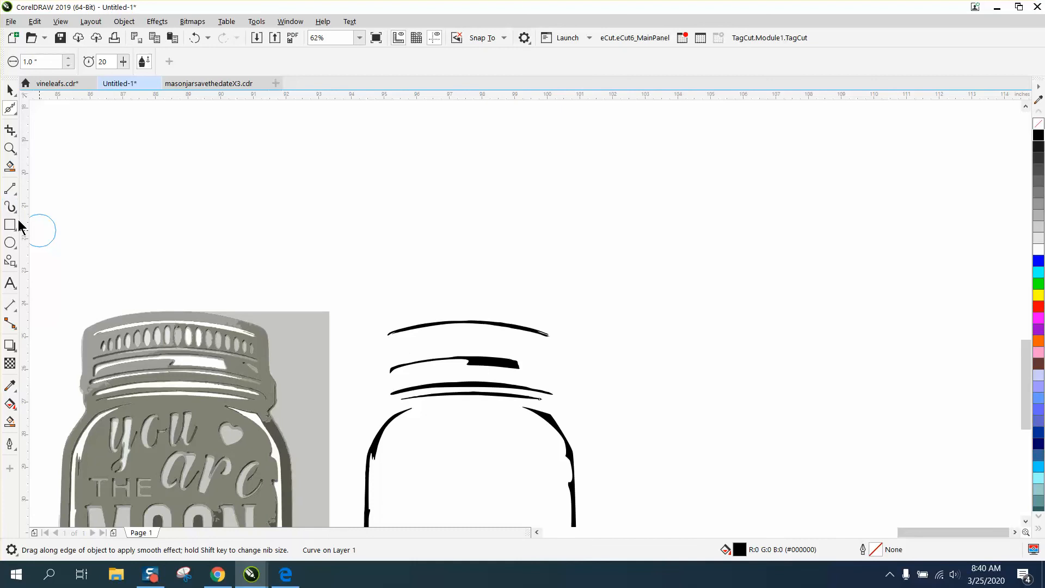
pyautogui.click(10, 149)
pyautogui.moveTo(355, 271); pyautogui.dragTo(631, 416)
pyautogui.click(11, 244)
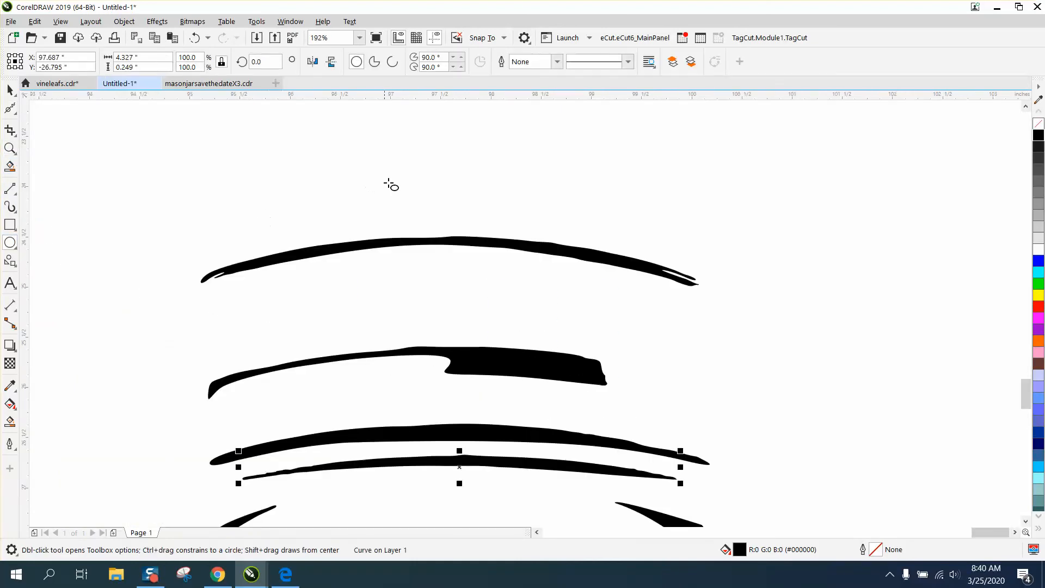
pyautogui.moveTo(451, 148)
pyautogui.mouseDown()
pyautogui.moveTo(436, 158)
pyautogui.moveTo(448, 182)
pyautogui.moveTo(450, 304)
pyautogui.moveTo(448, 292)
pyautogui.moveTo(631, 315)
pyautogui.mouseUp()
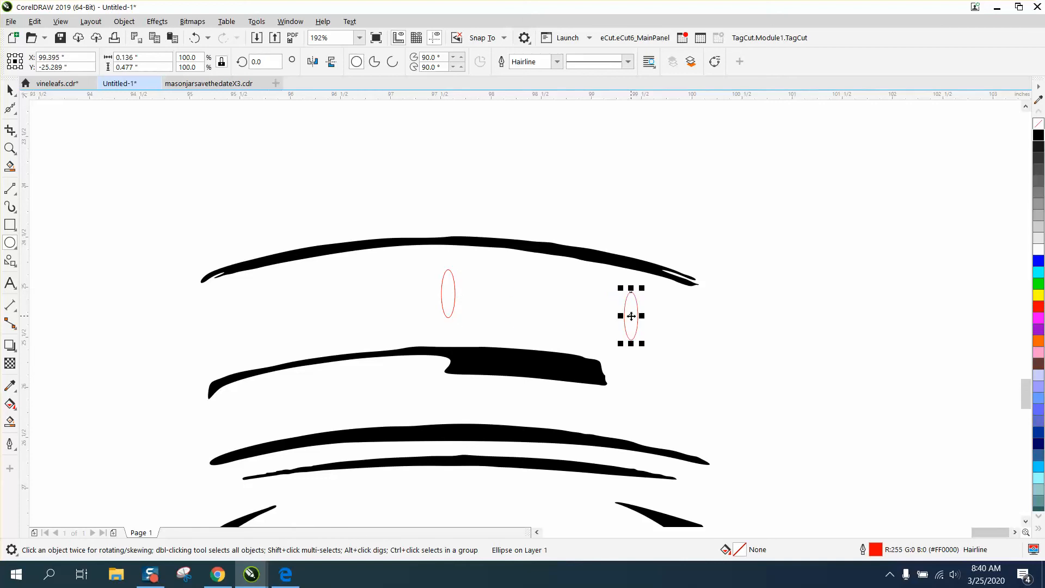
# Step: Scale the right ellipse copy down proportionally to about 74%
pyautogui.click(631, 316)
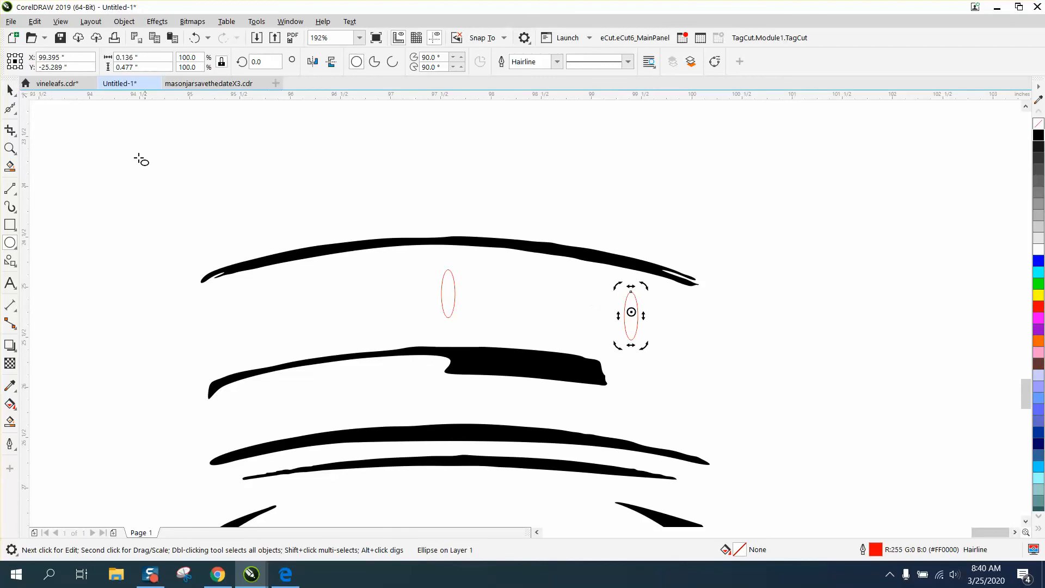
pyautogui.click(10, 90)
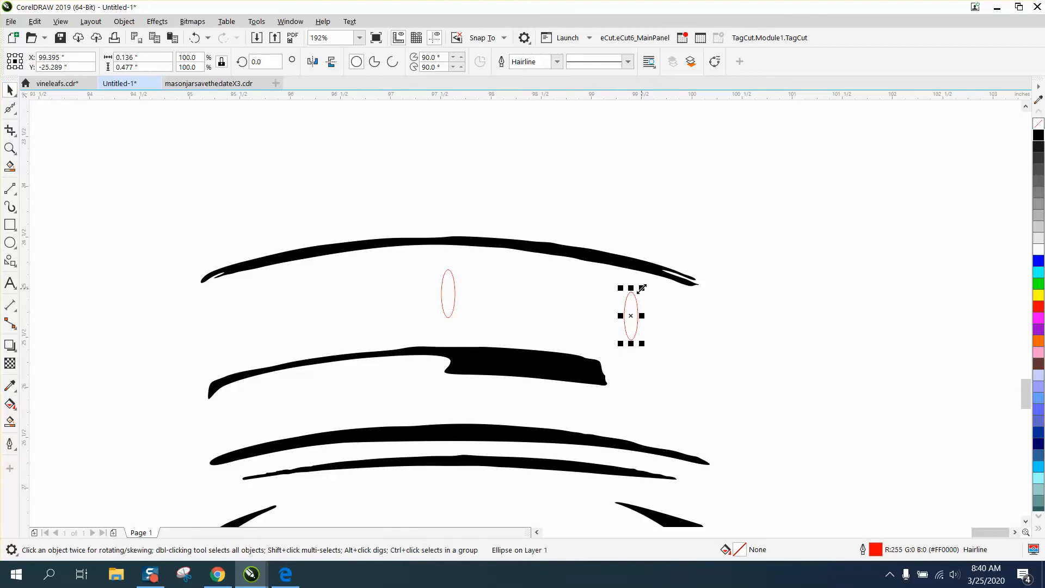
pyautogui.moveTo(642, 289); pyautogui.dragTo(634, 318)
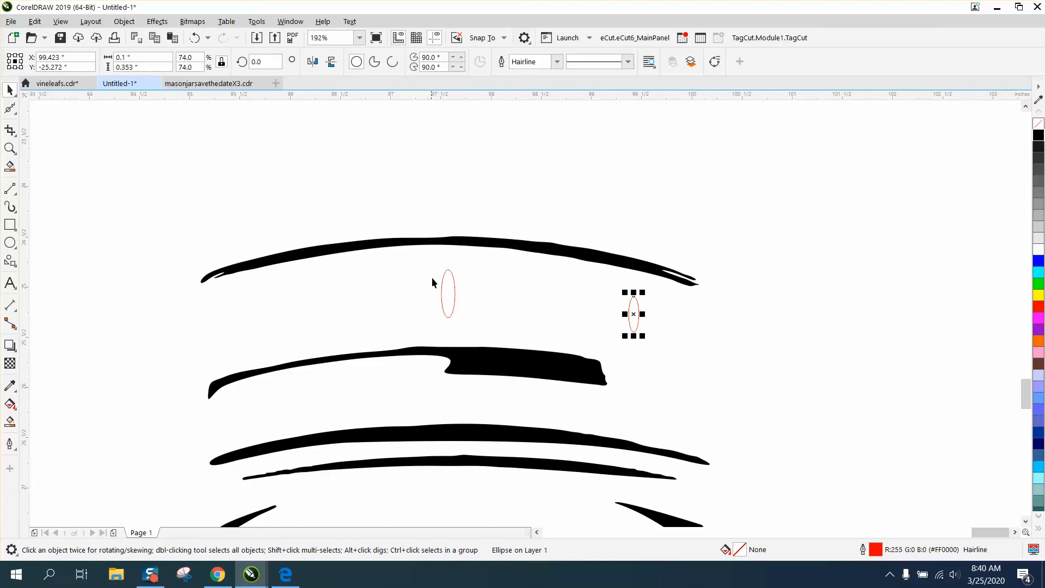
# Step: Blend the large middle ellipse into the small right ellipse using 6 steps
pyautogui.keyDown('shift'); pyautogui.click(459, 297); pyautogui.keyUp('shift')
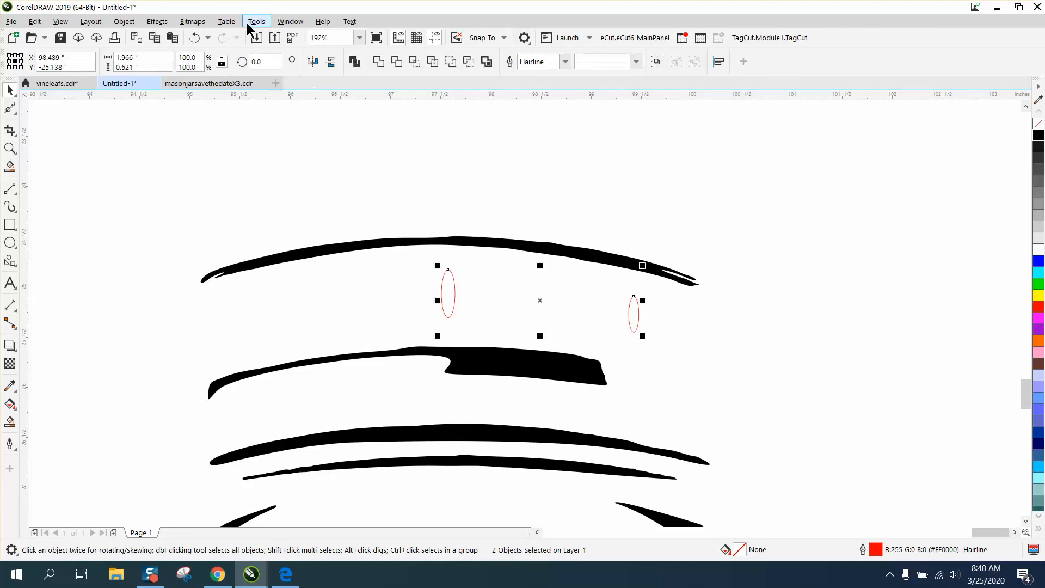
pyautogui.click(156, 22)
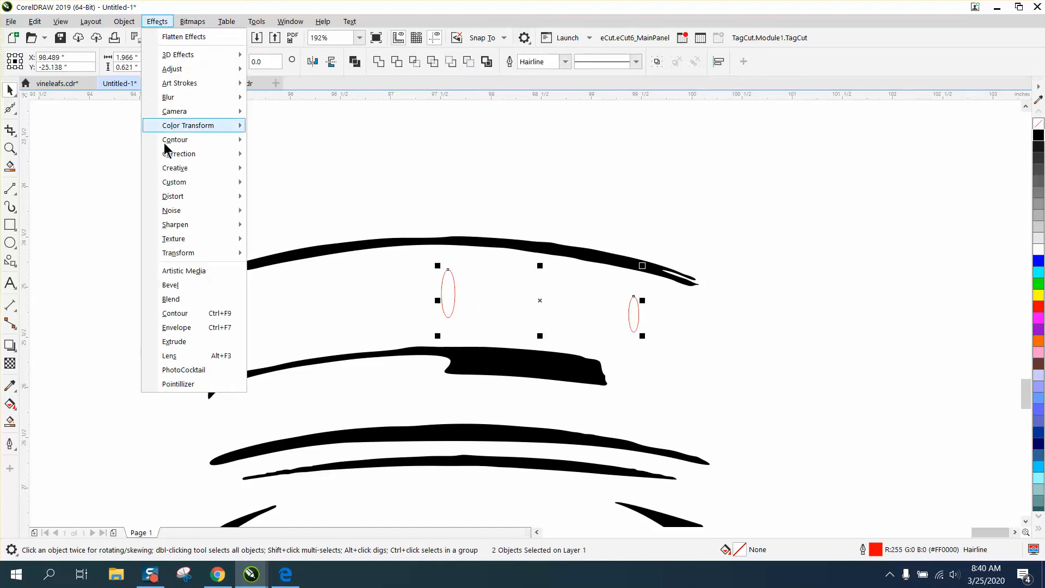
pyautogui.click(171, 300)
pyautogui.doubleClick(804, 140)
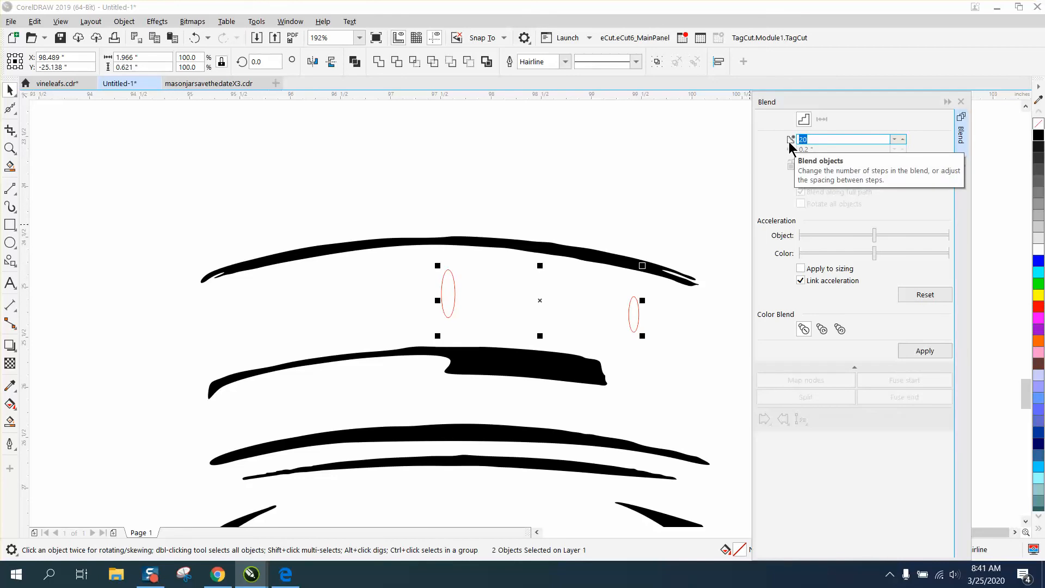
pyautogui.write('6')
pyautogui.click(931, 350)
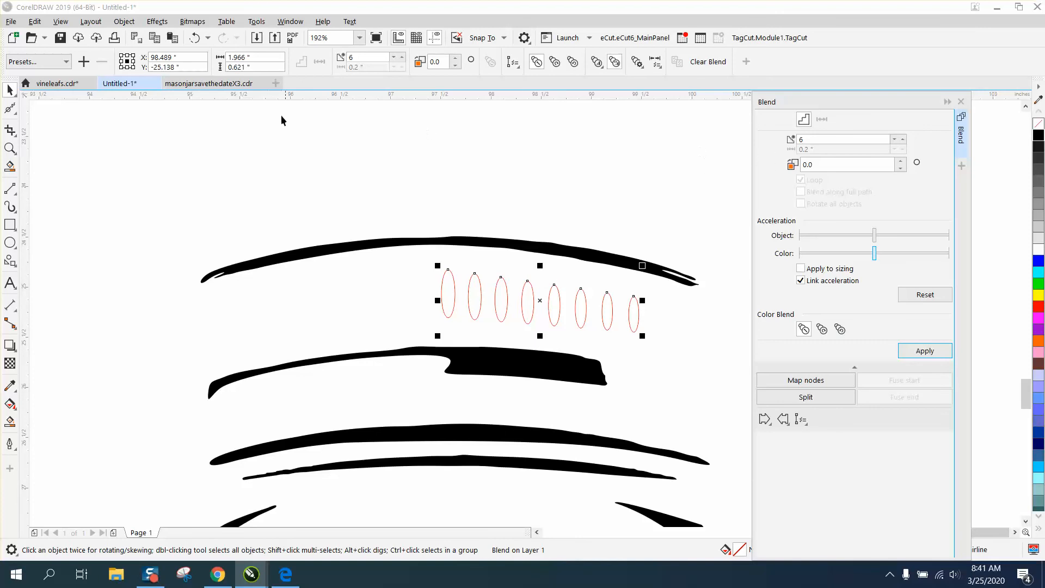
# Step: Undo the last blend and blend the large middle ellipse into the small end ellipse using 8 steps
pyautogui.click(195, 37)
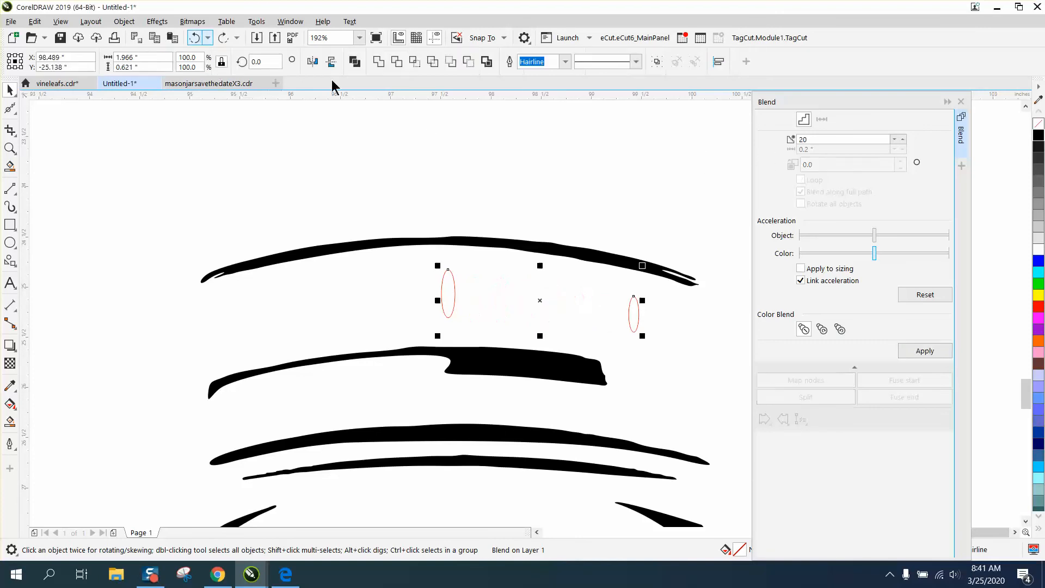
pyautogui.doubleClick(830, 141)
pyautogui.write('8')
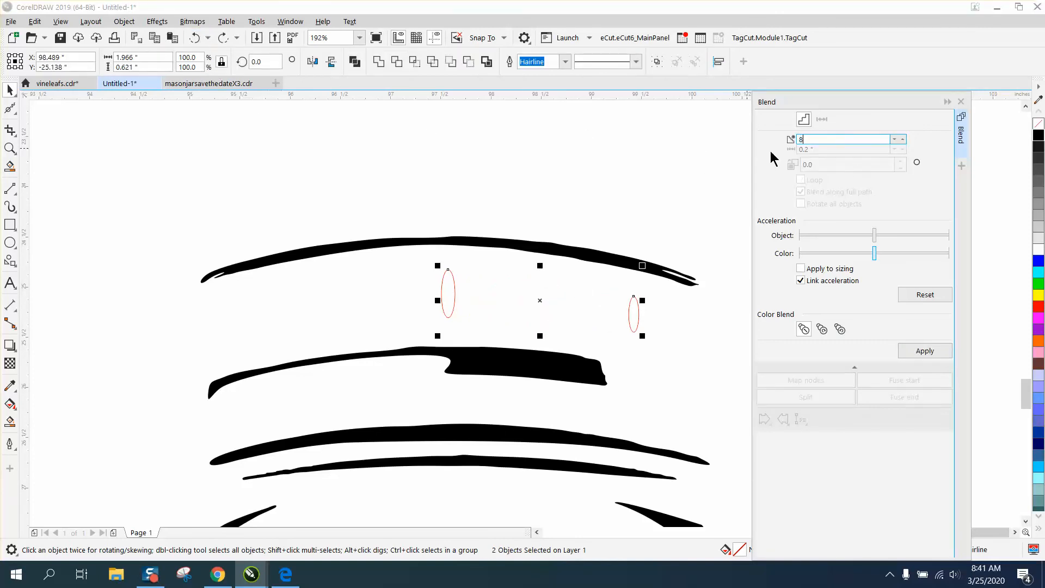
pyautogui.click(932, 352)
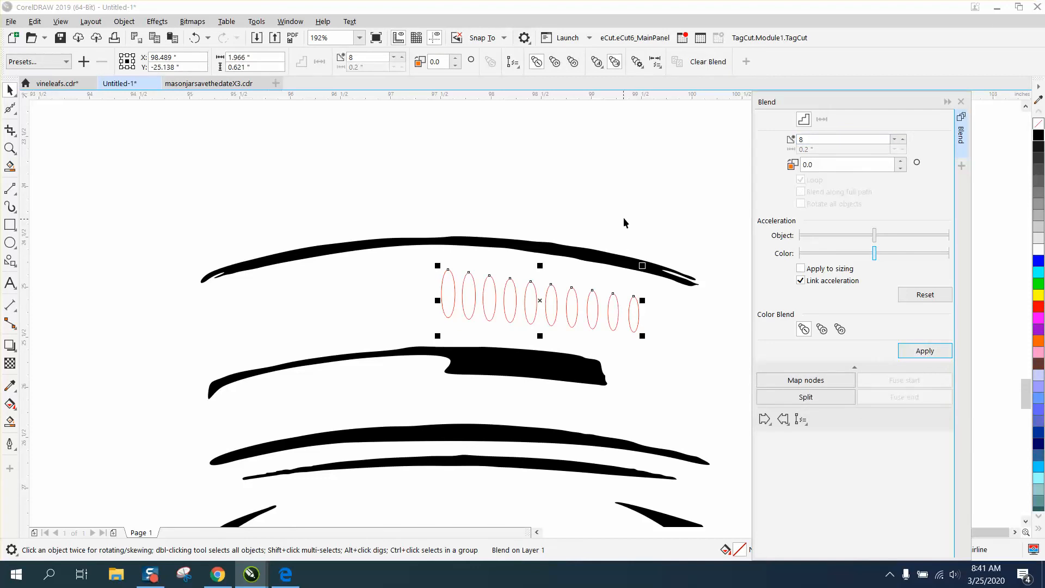
pyautogui.scroll(-3, 625, 215)
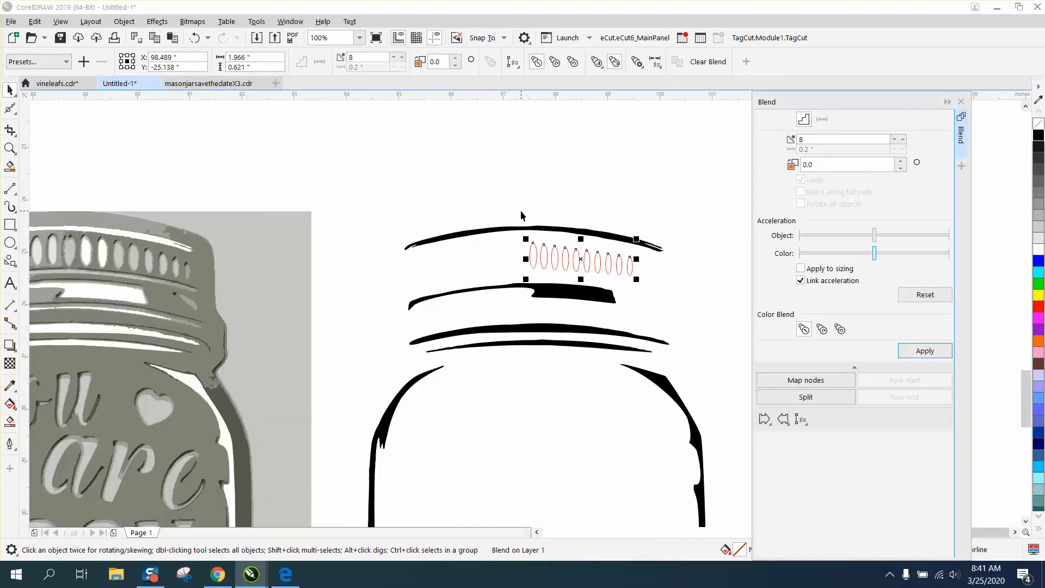
pyautogui.click(575, 220)
pyautogui.click(590, 259)
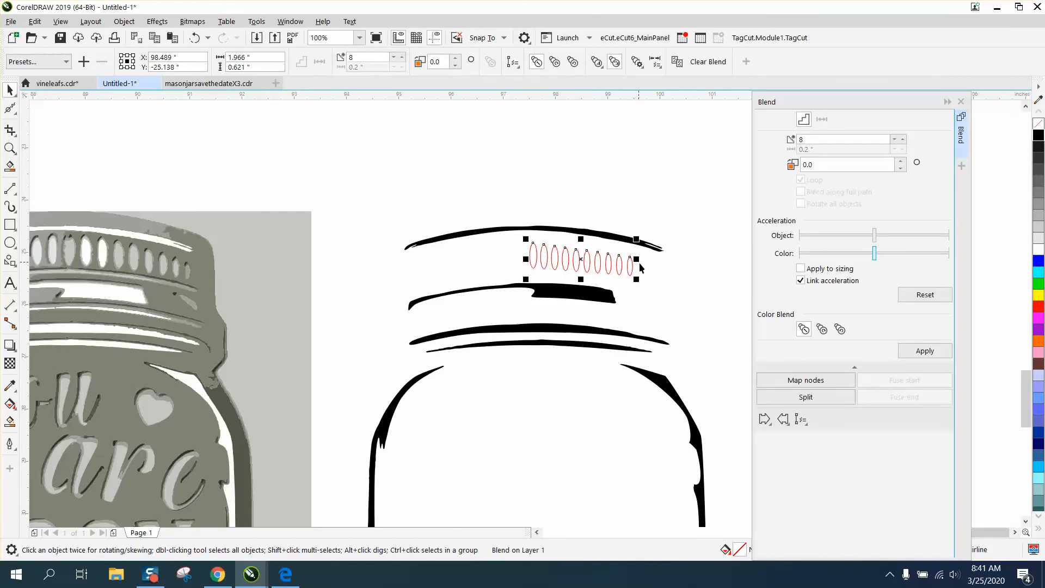
pyautogui.moveTo(637, 260); pyautogui.dragTo(650, 170)
pyautogui.rightClick(650, 170)
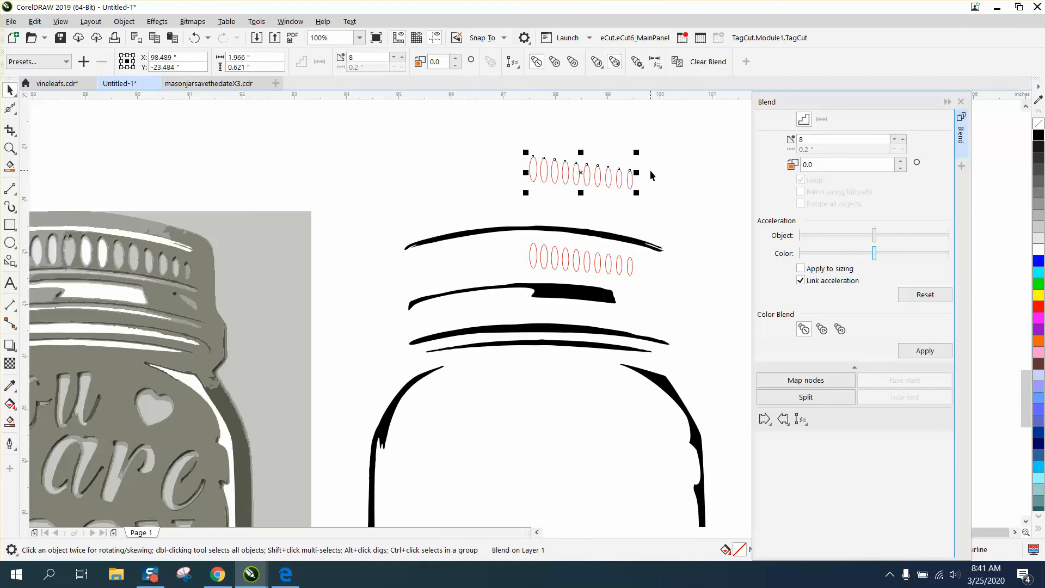
pyautogui.press('Delete')
# Step: Break the ellipse blend apart and ungroup its intermediate ellipses into separate objects
pyautogui.moveTo(614, 279); pyautogui.dragTo(667, 301)
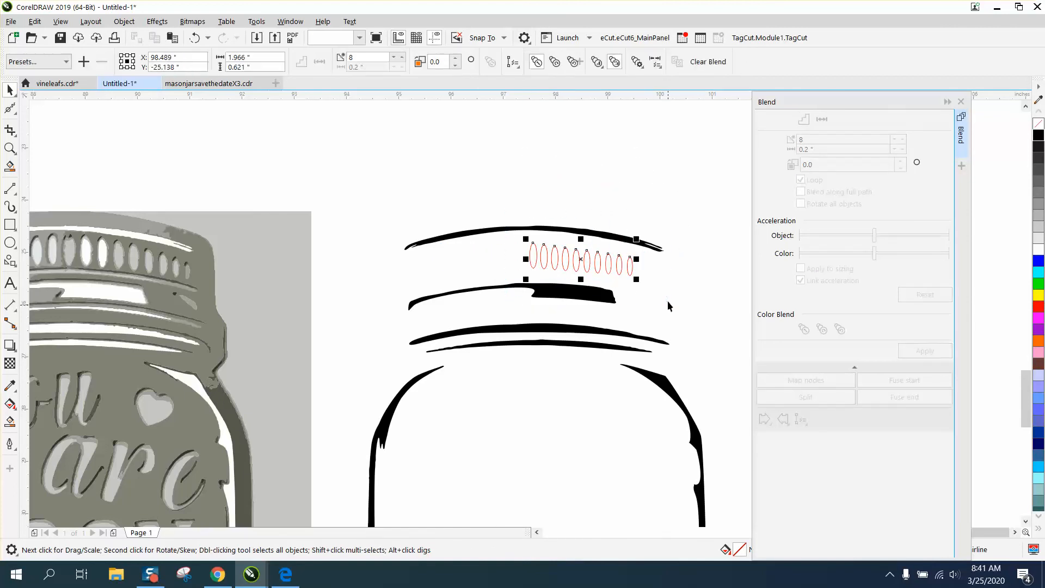
pyautogui.click(124, 22)
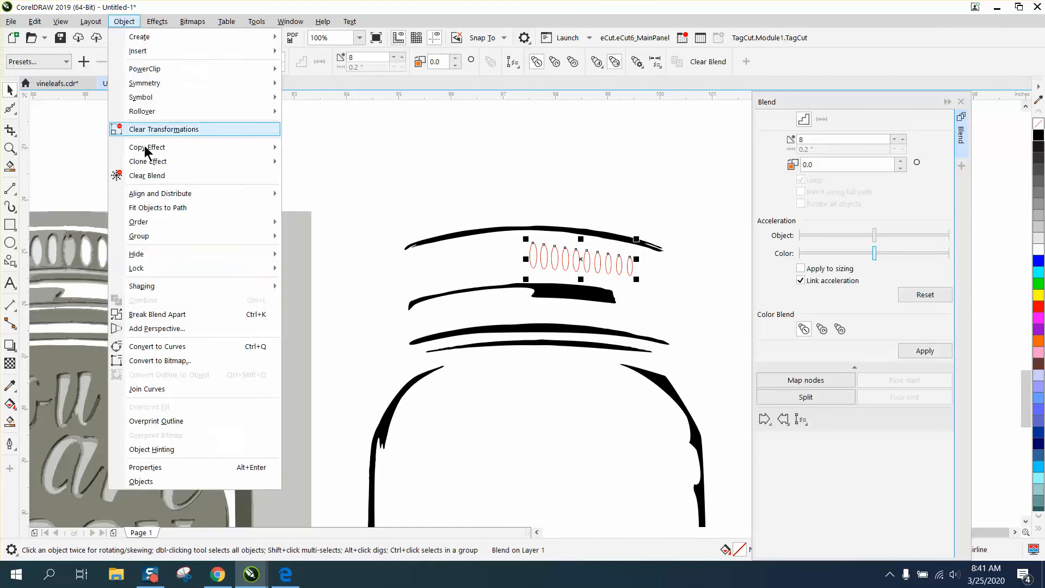
pyautogui.click(157, 314)
pyautogui.click(535, 248)
pyautogui.click(535, 248)
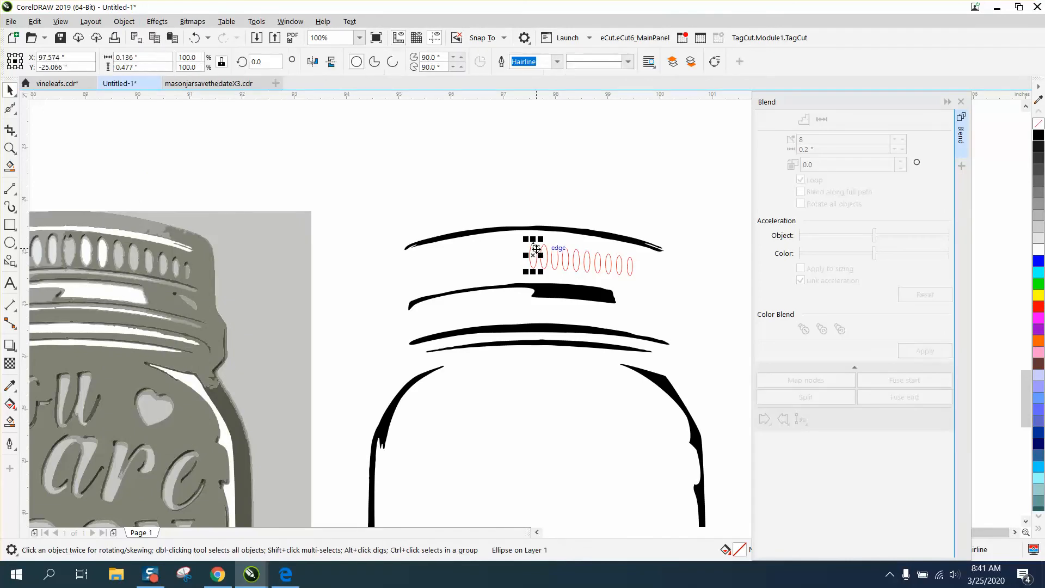
pyautogui.click(551, 257)
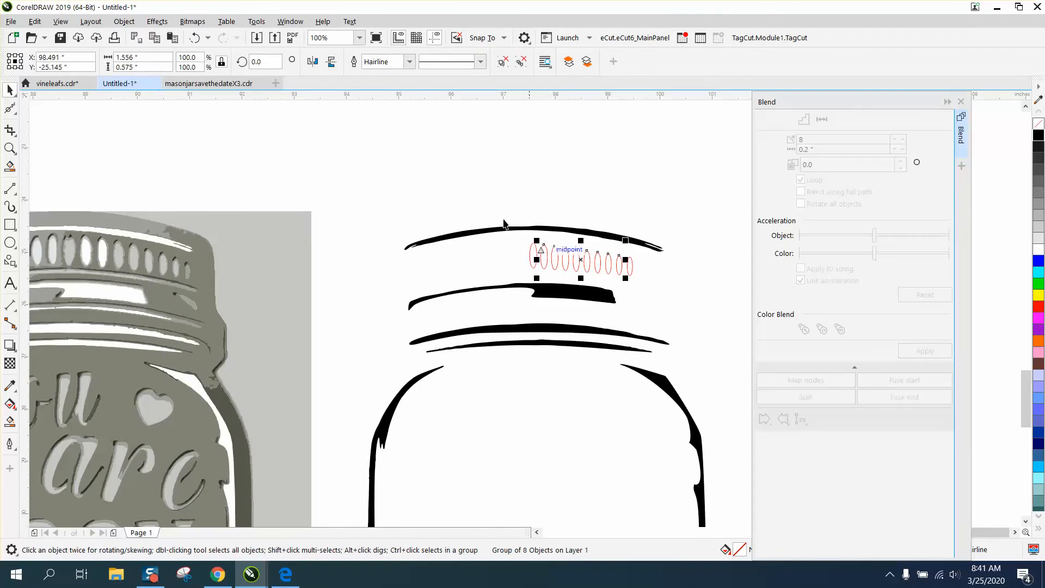
pyautogui.click(132, 24)
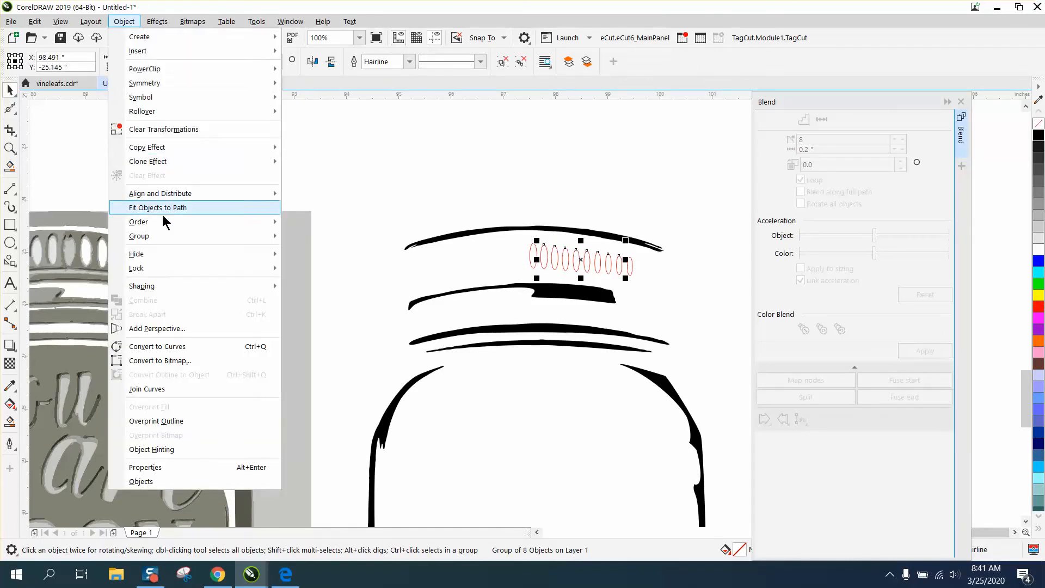
pyautogui.moveTo(164, 238)
pyautogui.click(322, 251)
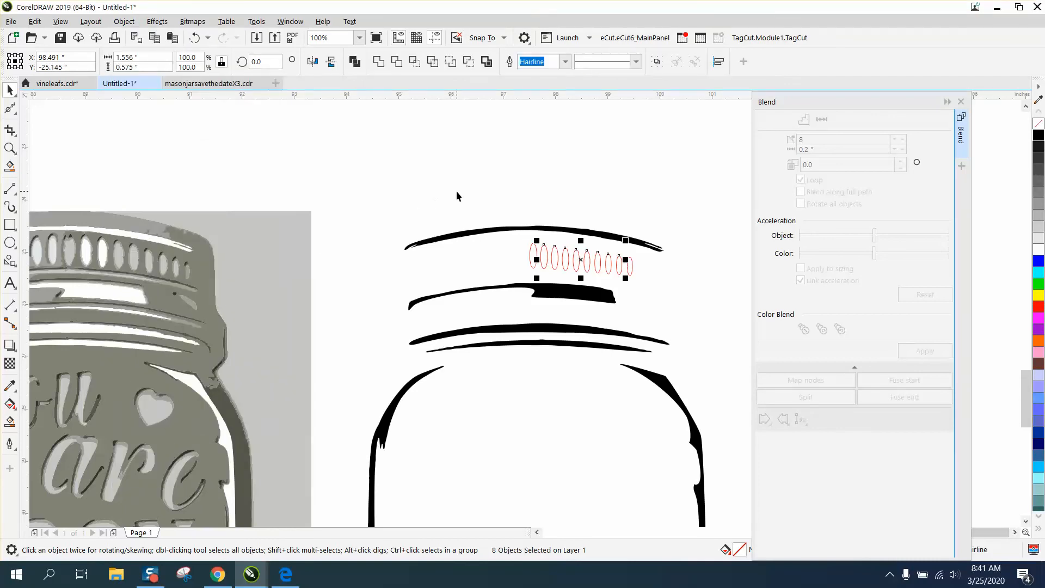
# Step: Group all ten ellipses and add a horizontally mirrored copy filling the other half of the lid band
pyautogui.click(507, 238)
pyautogui.moveTo(666, 305); pyautogui.dragTo(670, 307)
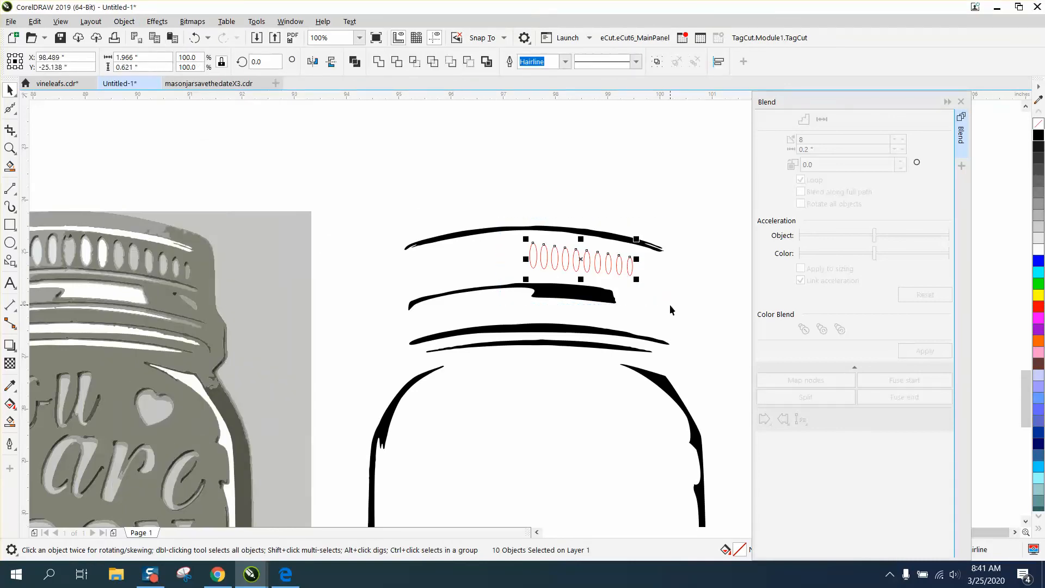
pyautogui.hotkey('ctrl', 'g')
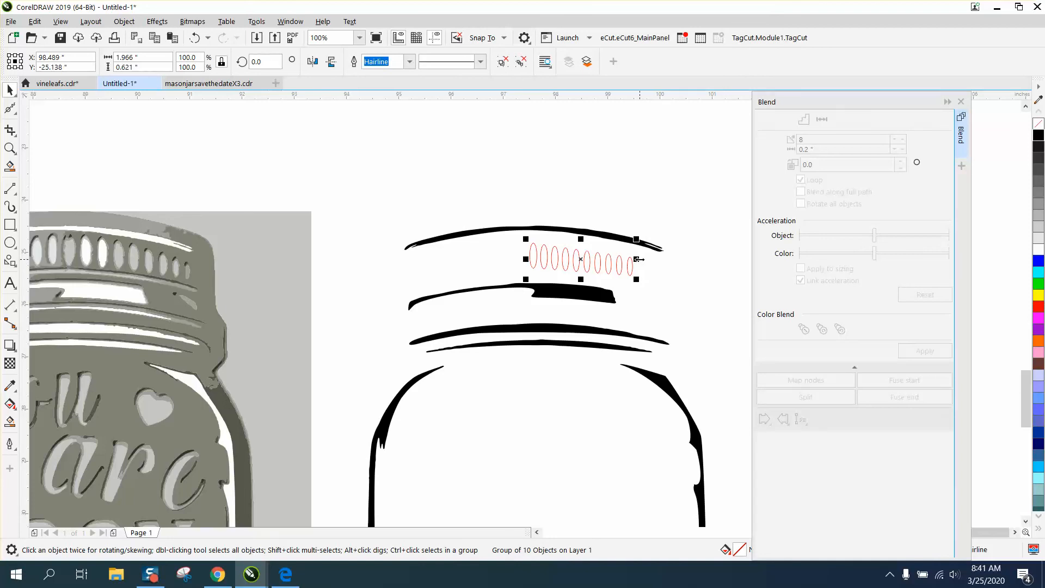
pyautogui.moveTo(638, 259); pyautogui.dragTo(423, 259)
pyautogui.click(552, 217)
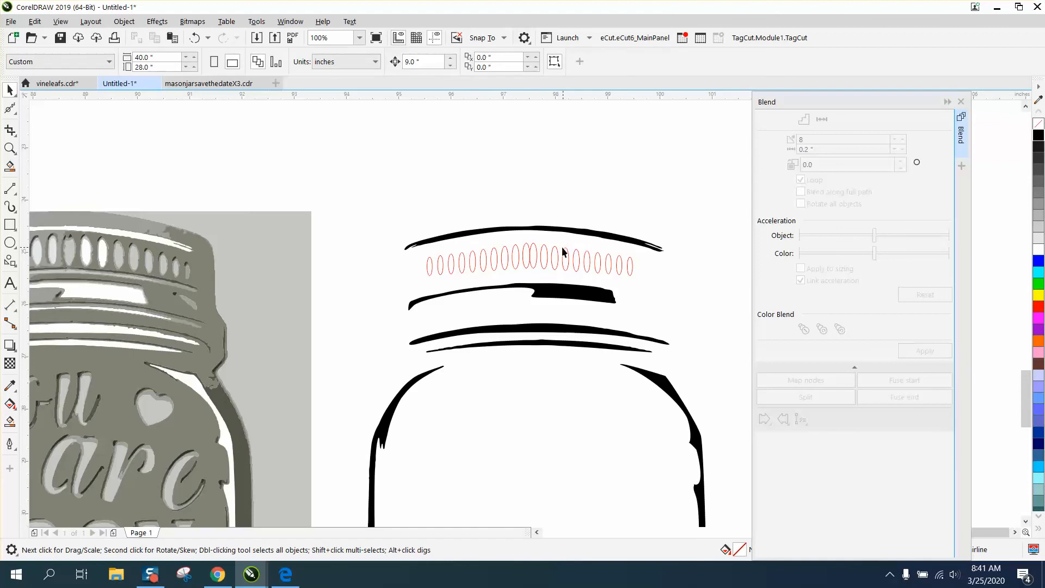
# Step: Shift the two ellipse groups slightly apart so the middle ellipses no longer crowd each other beneath the top arc
pyautogui.click(9, 148)
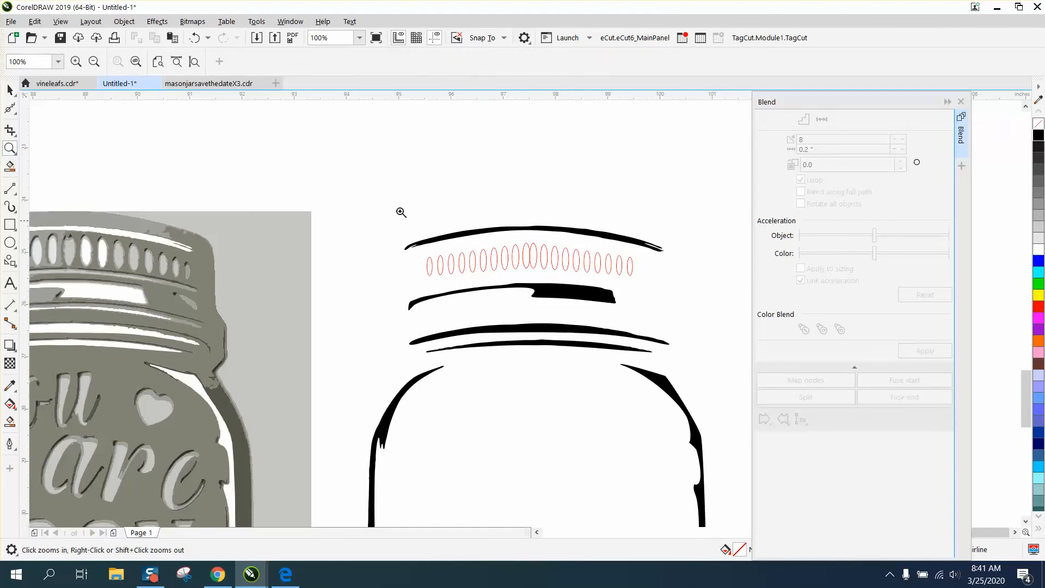
pyautogui.moveTo(385, 220); pyautogui.dragTo(748, 354)
pyautogui.click(5, 93)
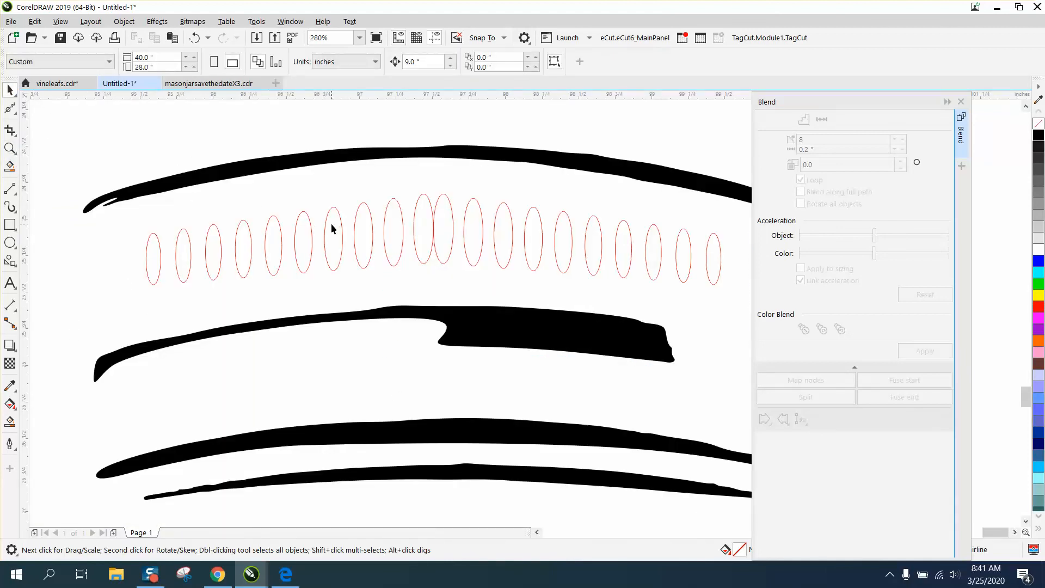
pyautogui.moveTo(343, 230); pyautogui.dragTo(331, 231)
pyautogui.scroll(-2, 556, 220)
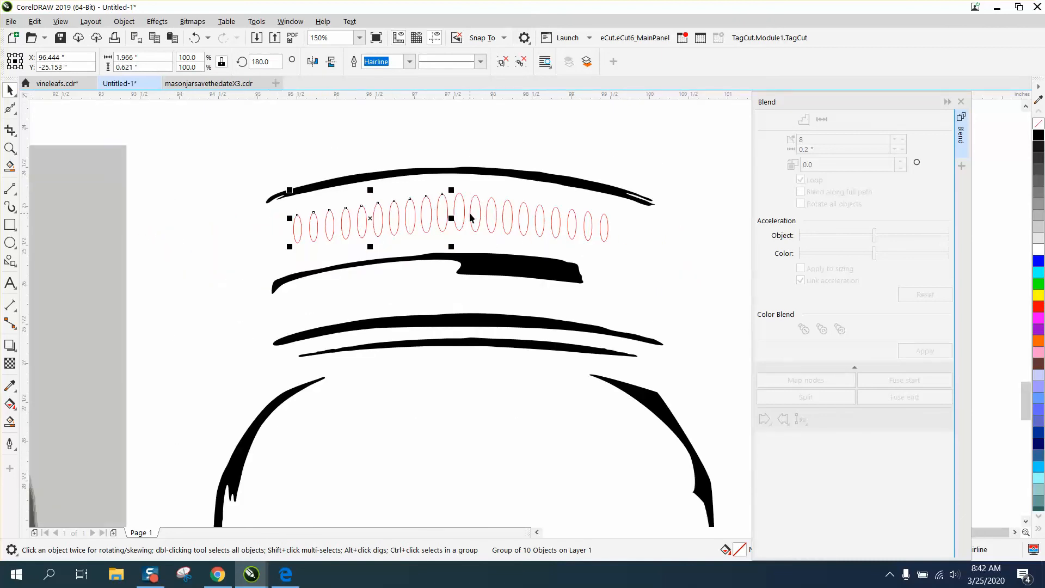
pyautogui.moveTo(471, 218); pyautogui.dragTo(480, 218)
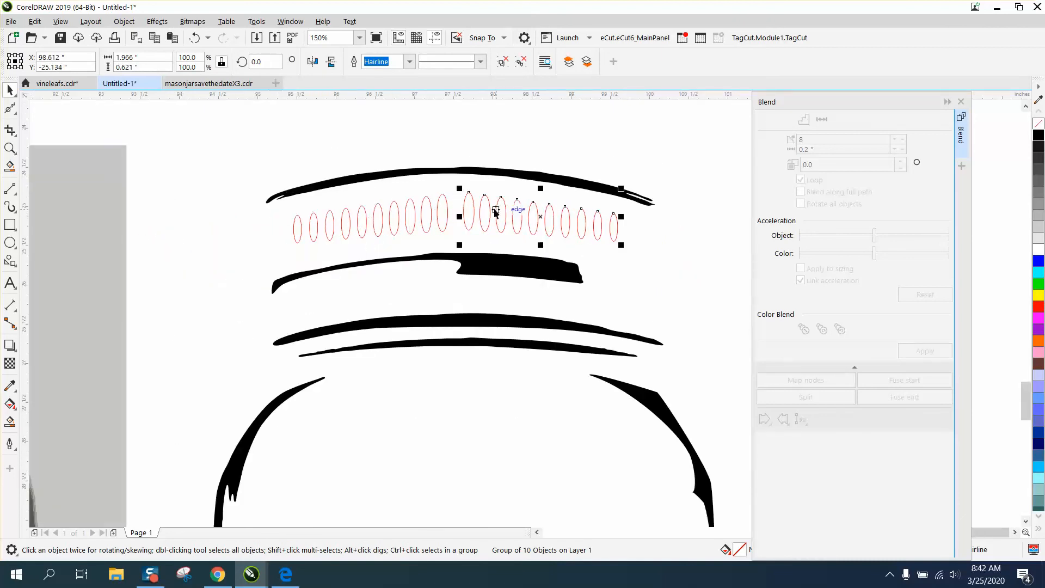
pyautogui.click(478, 150)
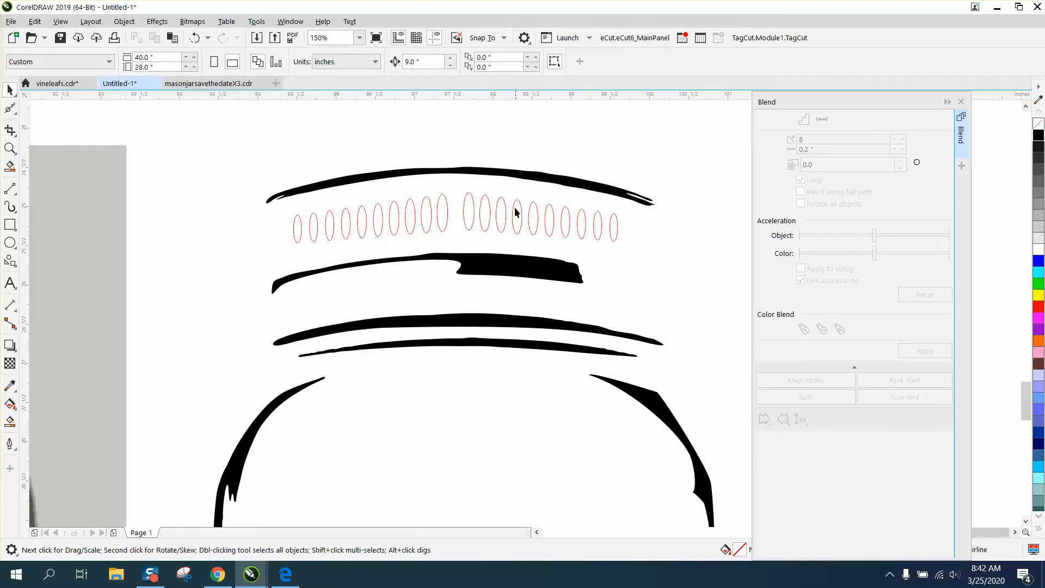
# Step: Draw a rectangle about 6.063 by 2.12 inches around the top arc, the ellipses and the thick strip below, overlapping the next strip
pyautogui.scroll(-6, 517, 212)
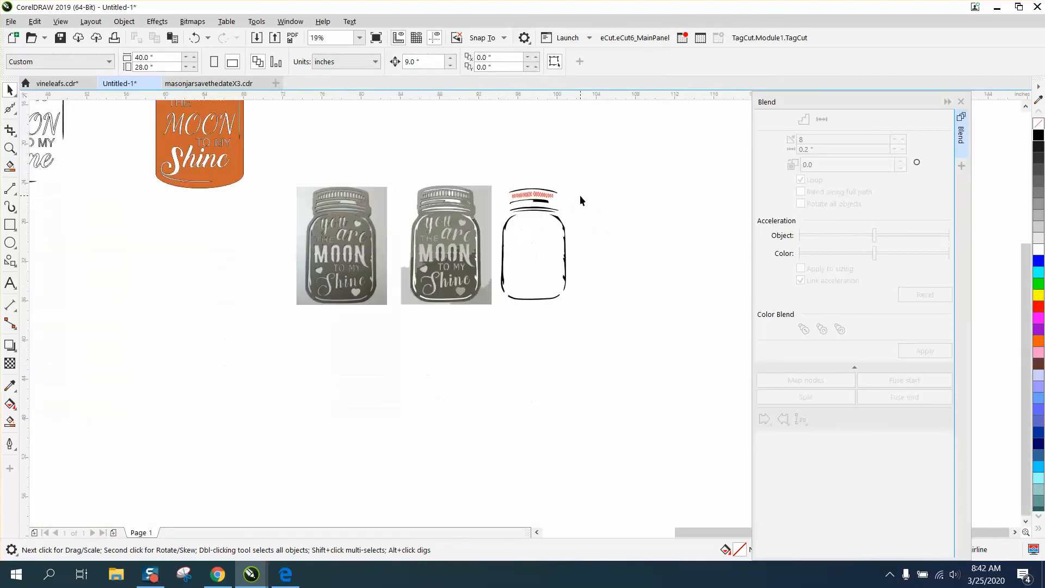
pyautogui.click(10, 148)
pyautogui.rightClick(528, 184)
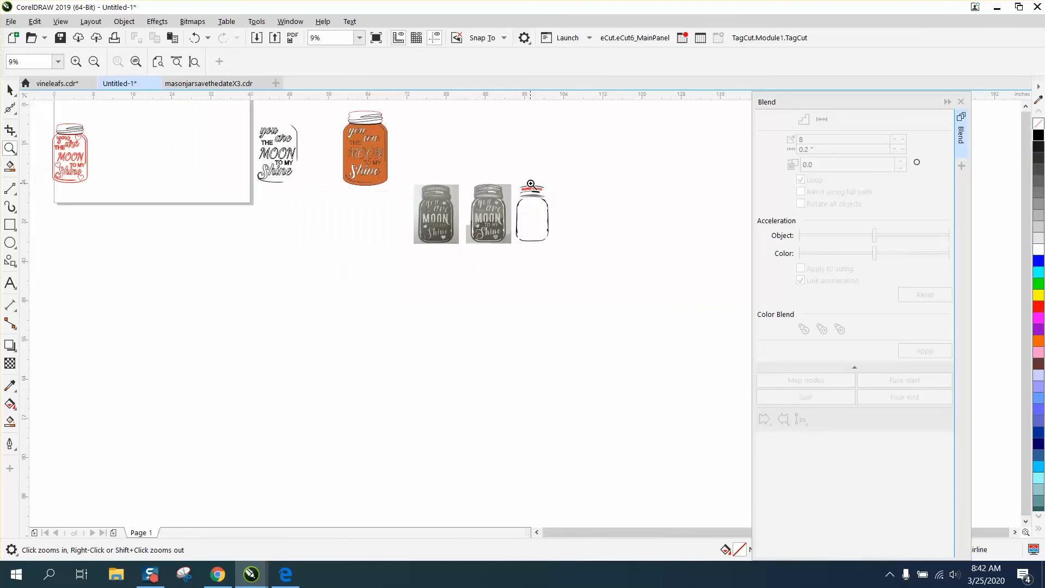
pyautogui.moveTo(630, 273); pyautogui.dragTo(462, 177)
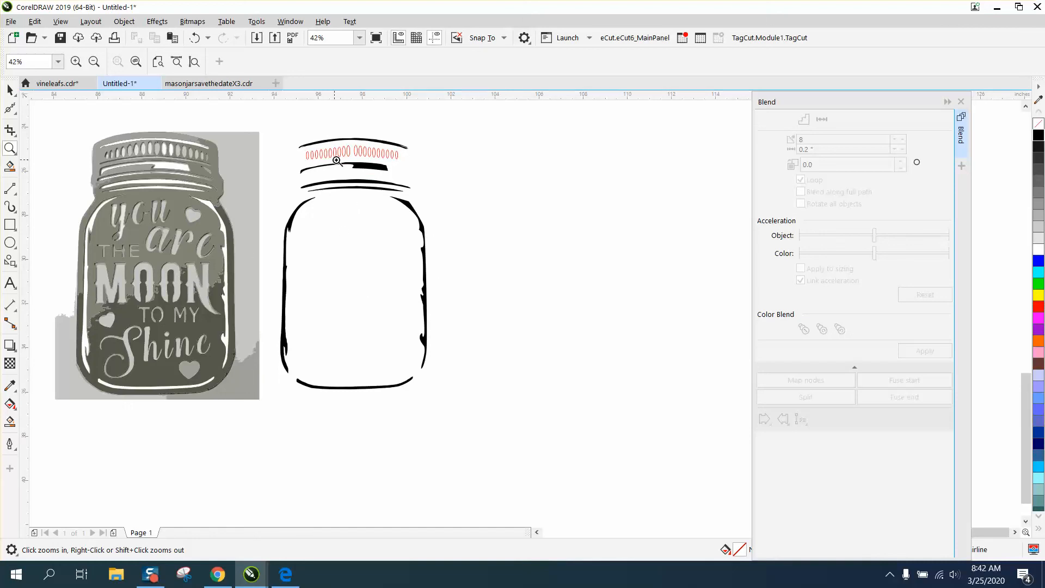
pyautogui.scroll(-4, 323, 158)
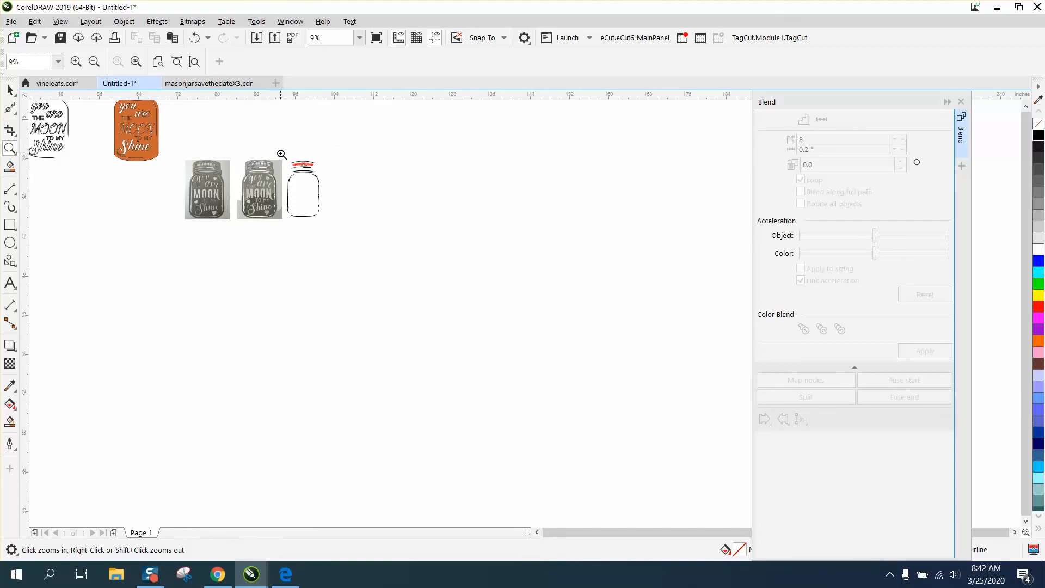
pyautogui.moveTo(282, 154); pyautogui.dragTo(351, 196)
pyautogui.click(9, 224)
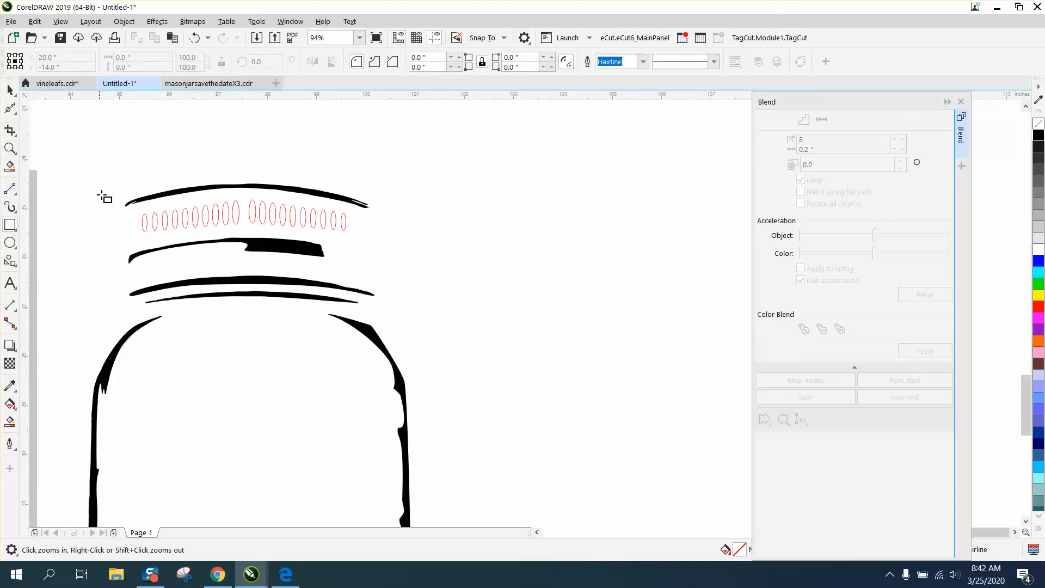
pyautogui.moveTo(107, 179); pyautogui.dragTo(406, 283)
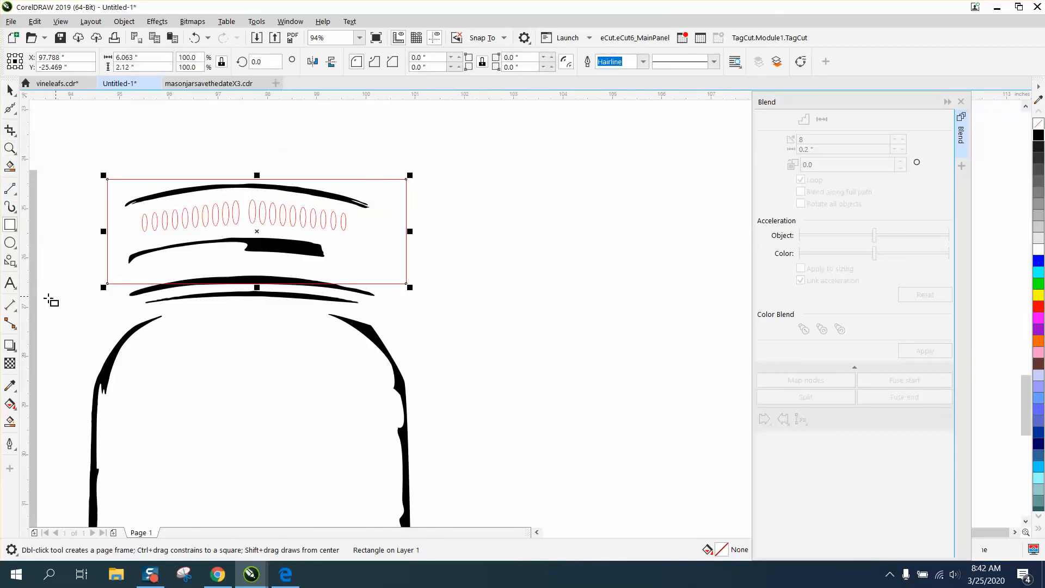
# Step: Smart Fill the rectangle's area around the cutouts in black and move the filled shape 9 inches to the right
pyautogui.click(11, 423)
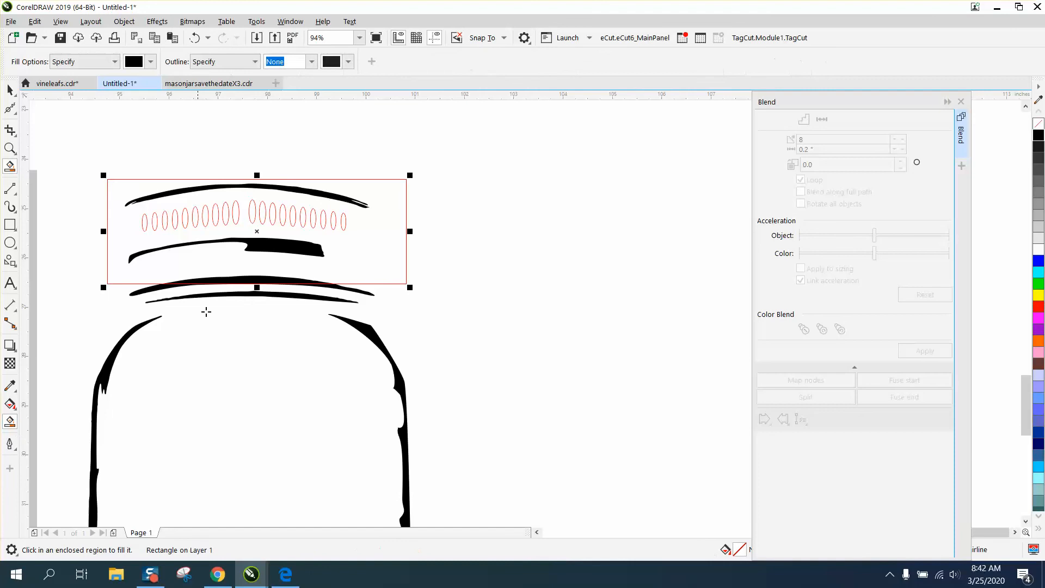
pyautogui.click(353, 237)
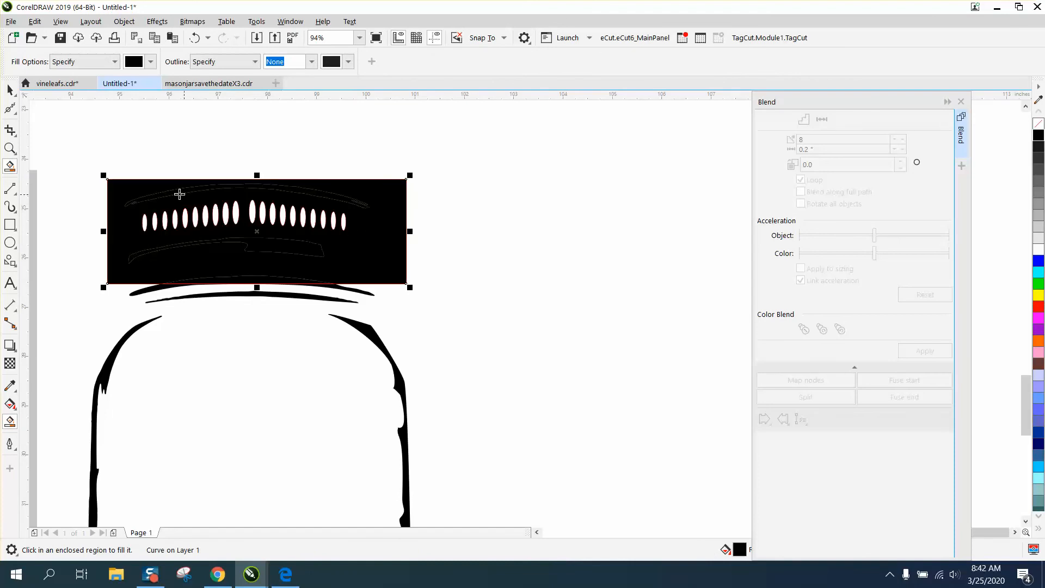
pyautogui.click(11, 90)
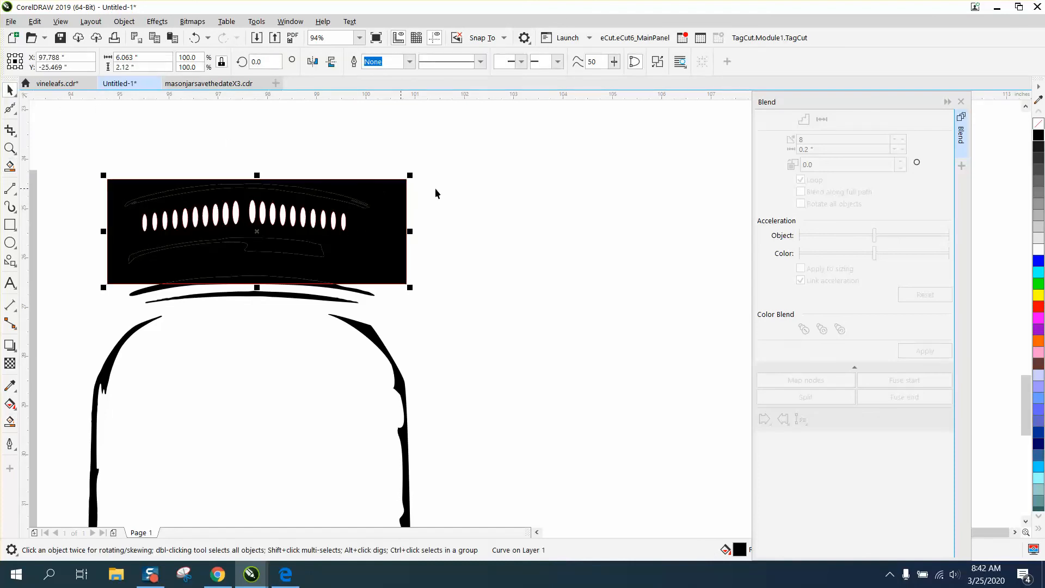
pyautogui.hotkey('shift', 'Right')
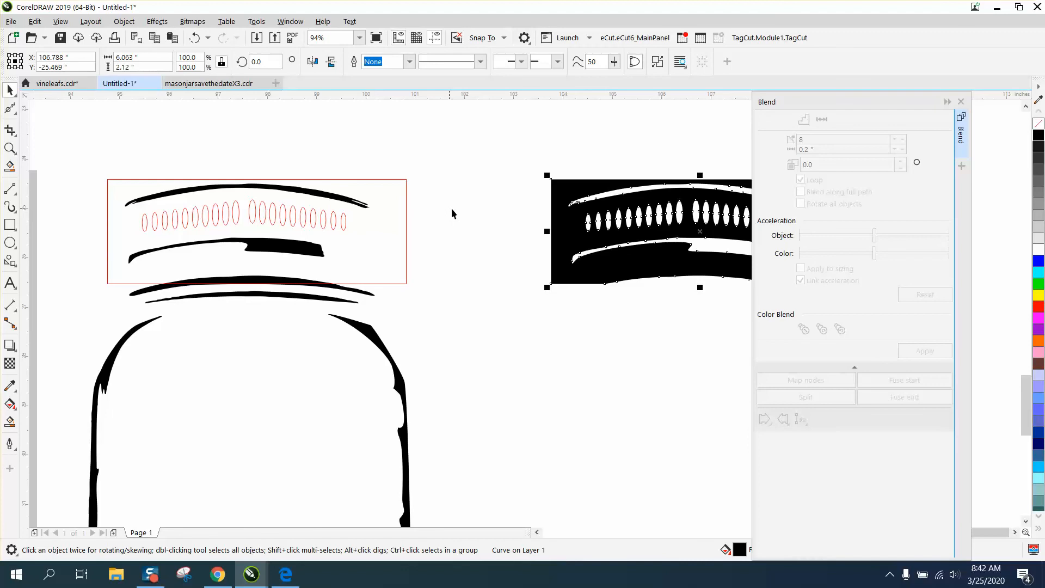
# Step: Remove the moved shape's fill and give it a black outline
pyautogui.click(1038, 124)
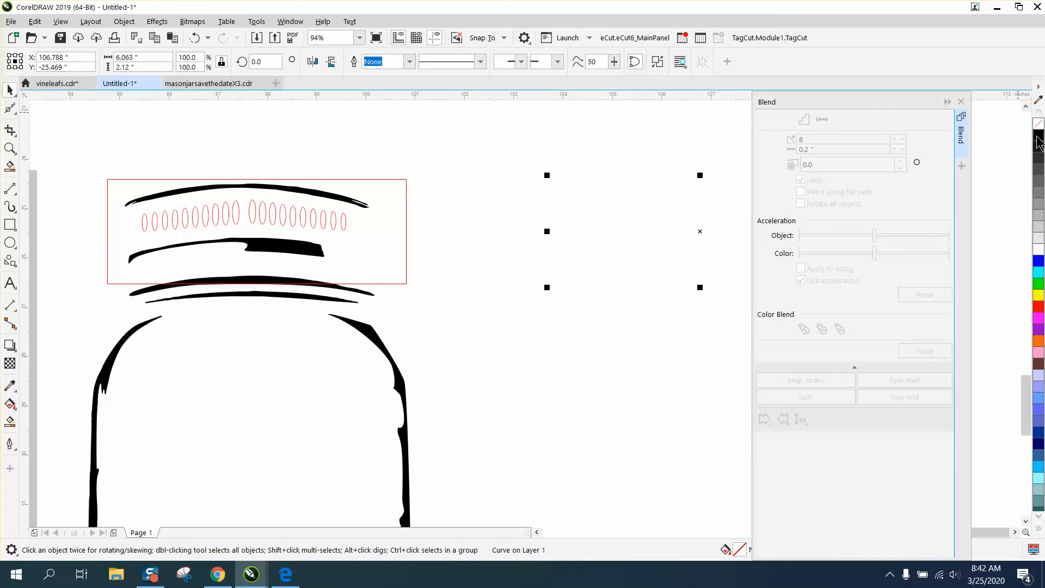
pyautogui.rightClick(1039, 135)
pyautogui.scroll(-3, 472, 276)
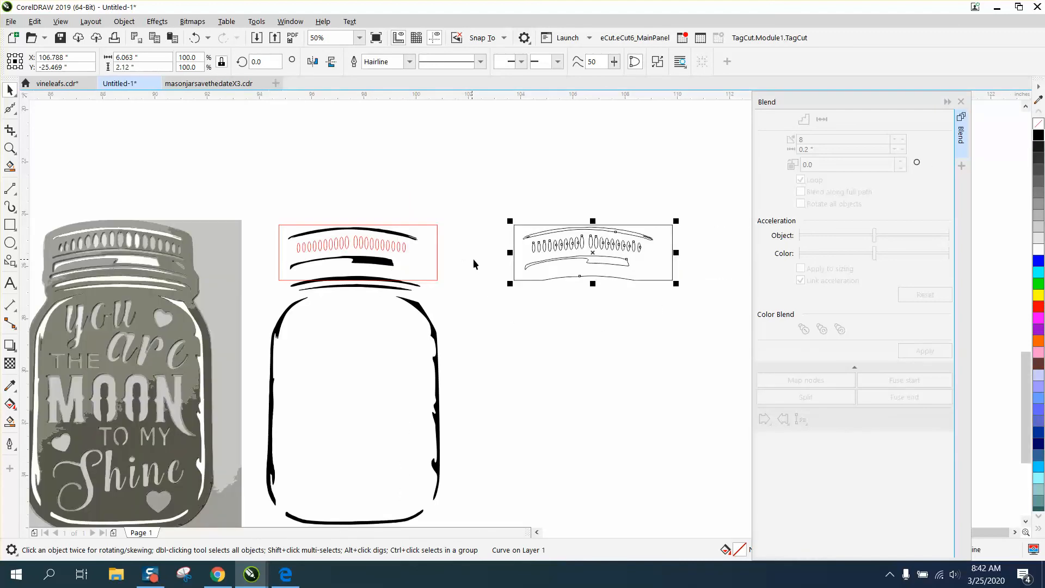
pyautogui.click(658, 301)
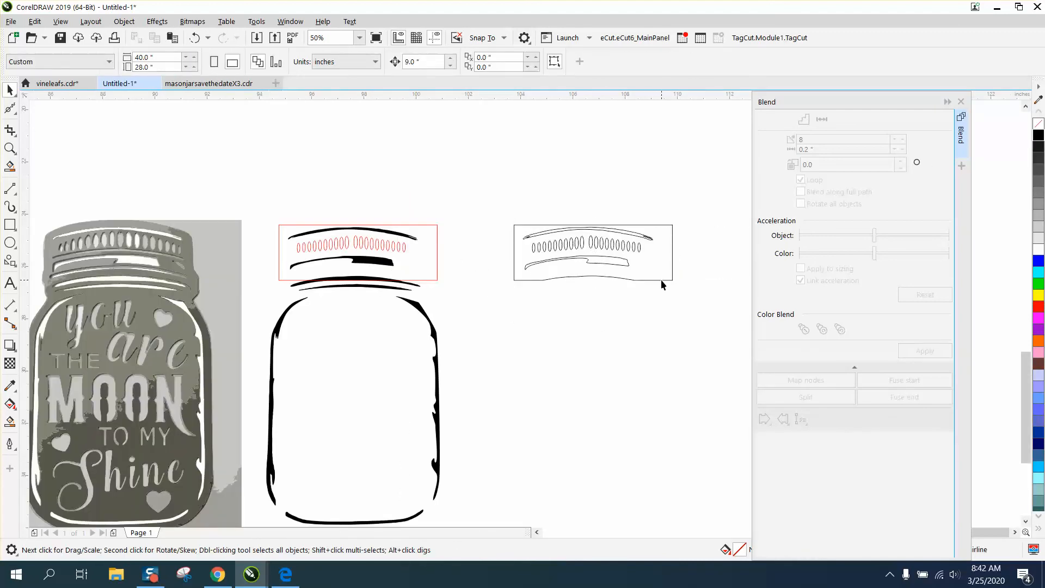
# Step: Examine the red-outlined jar design with its lettering, hearts and lid bands on the page
pyautogui.scroll(-1, 449, 286)
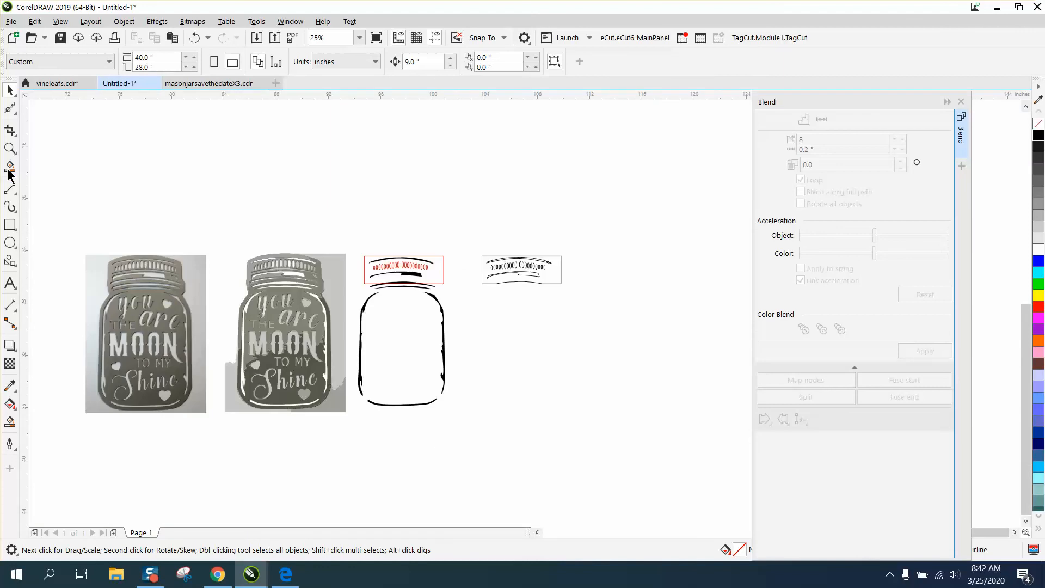
pyautogui.click(10, 148)
pyautogui.moveTo(441, 360); pyautogui.dragTo(508, 411)
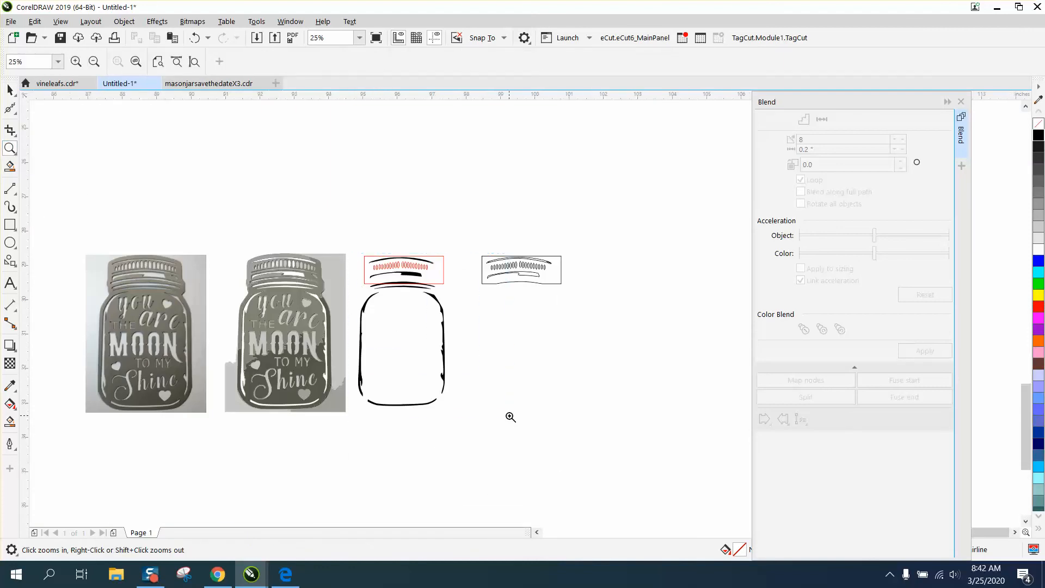
pyautogui.scroll(-2, 401, 369)
pyautogui.scroll(-2, 231, 288)
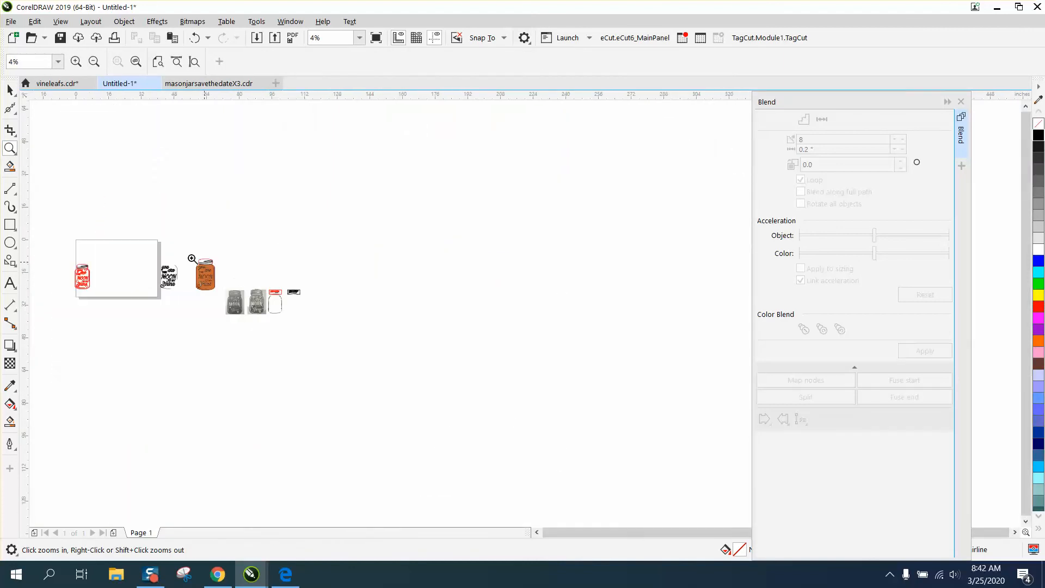
pyautogui.moveTo(71, 254); pyautogui.dragTo(109, 298)
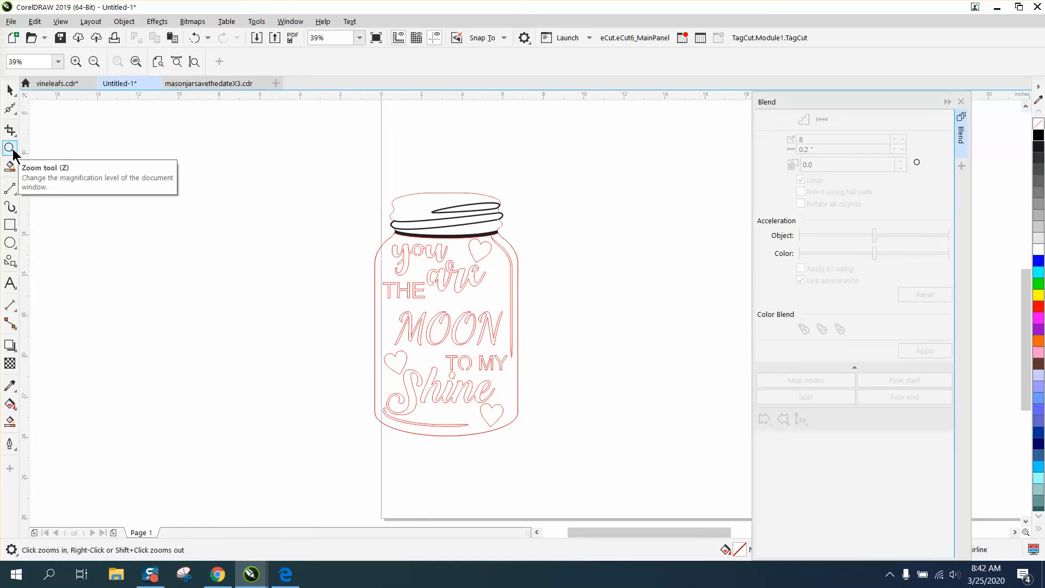
pyautogui.moveTo(329, 184); pyautogui.dragTo(596, 439)
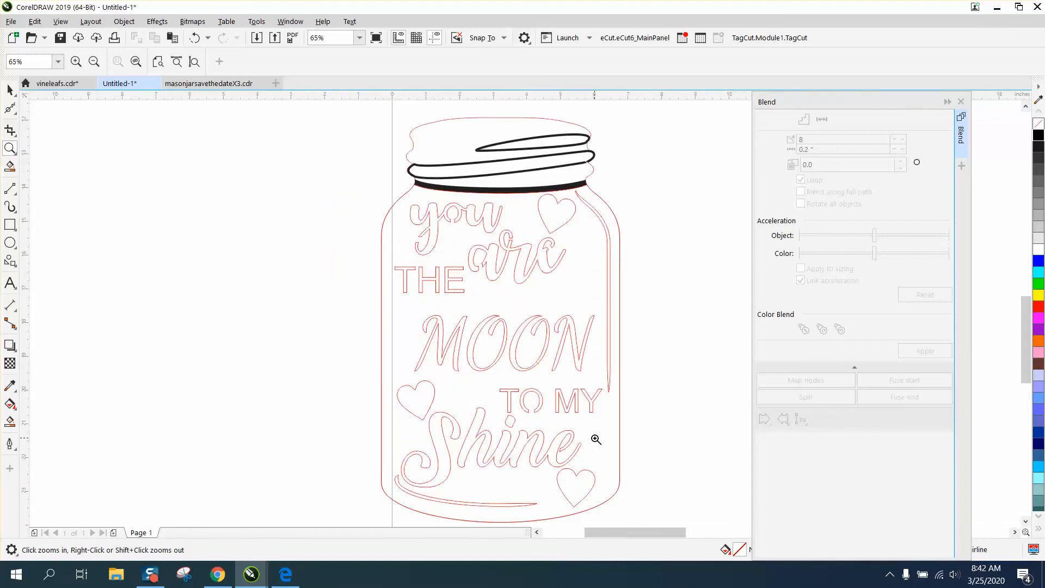